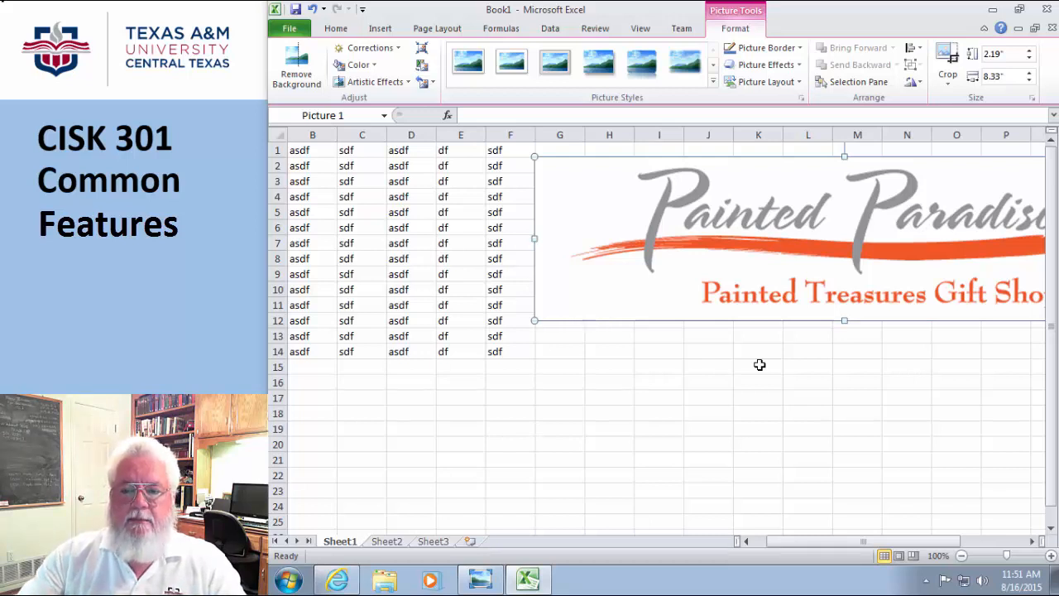
# Select cell E7 and examine the context commands and quick formatting options offered for it.
pyautogui.click(442, 226)
pyautogui.click(445, 245)
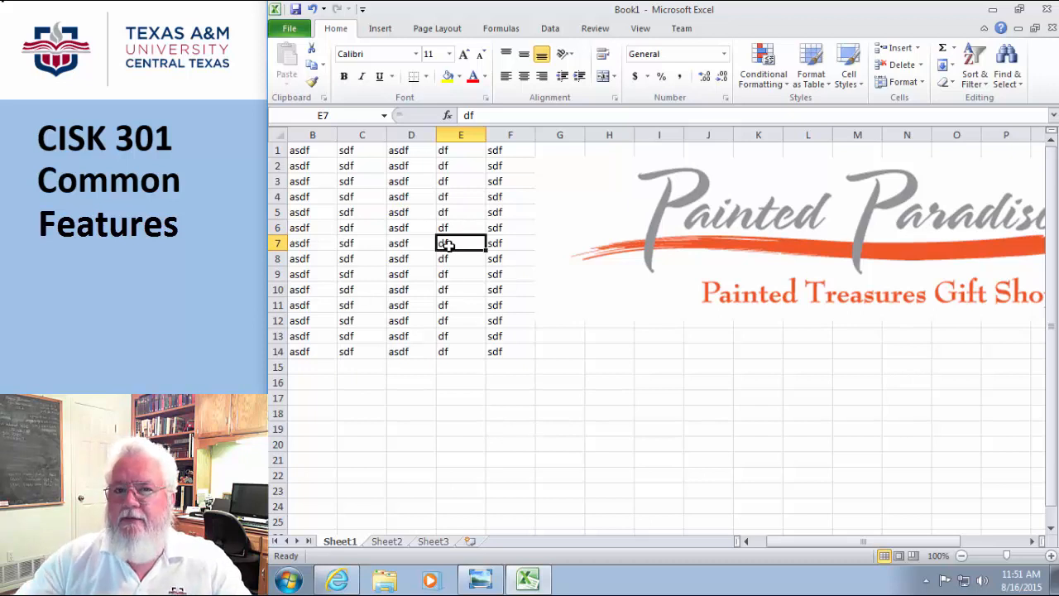
pyautogui.rightClick(447, 245)
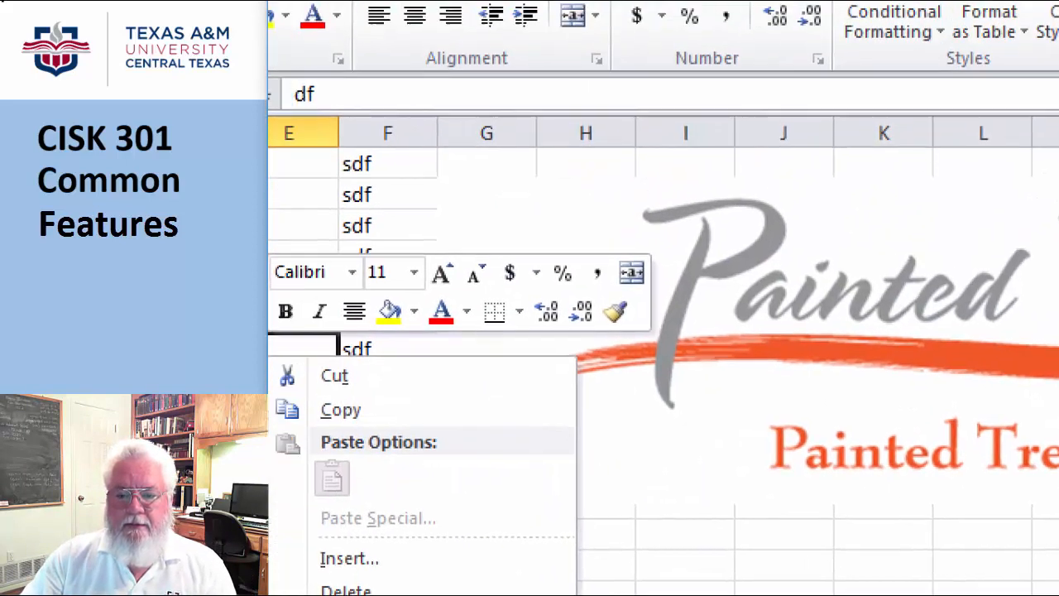
pyautogui.moveTo(687, 212)
pyautogui.mouseDown()
pyautogui.moveTo(556, 208)
pyautogui.moveTo(335, 257)
pyautogui.moveTo(501, 334)
pyautogui.moveTo(775, 331)
pyautogui.moveTo(803, 215)
pyautogui.moveTo(664, 224)
pyautogui.mouseUp()
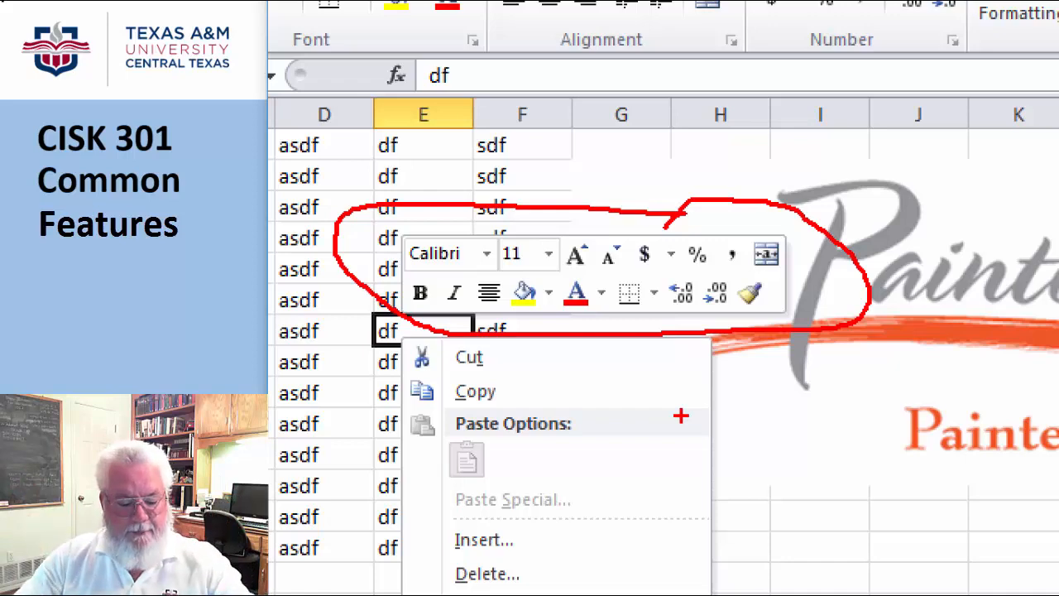
pyautogui.press('Escape')
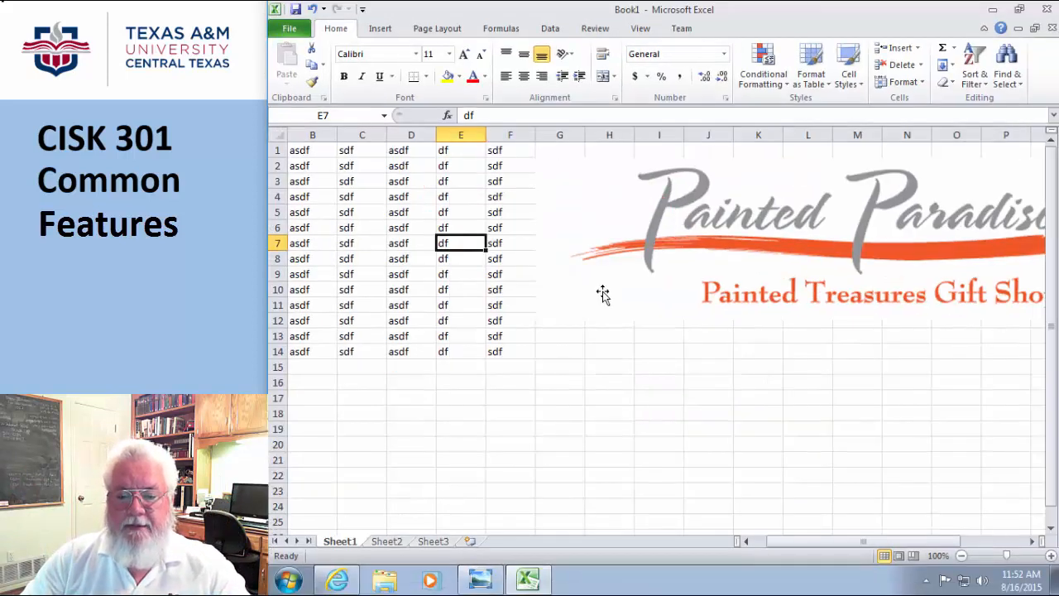
pyautogui.rightClick(470, 245)
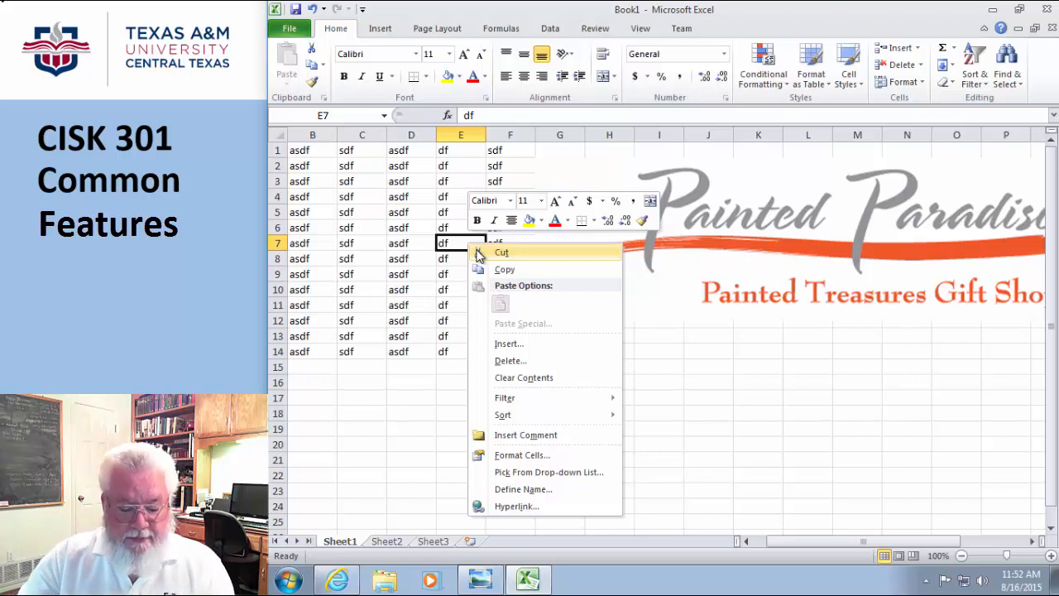
# Examine the file options and the commands in each ribbon category, from Home through Team and back.
pyautogui.click(289, 30)
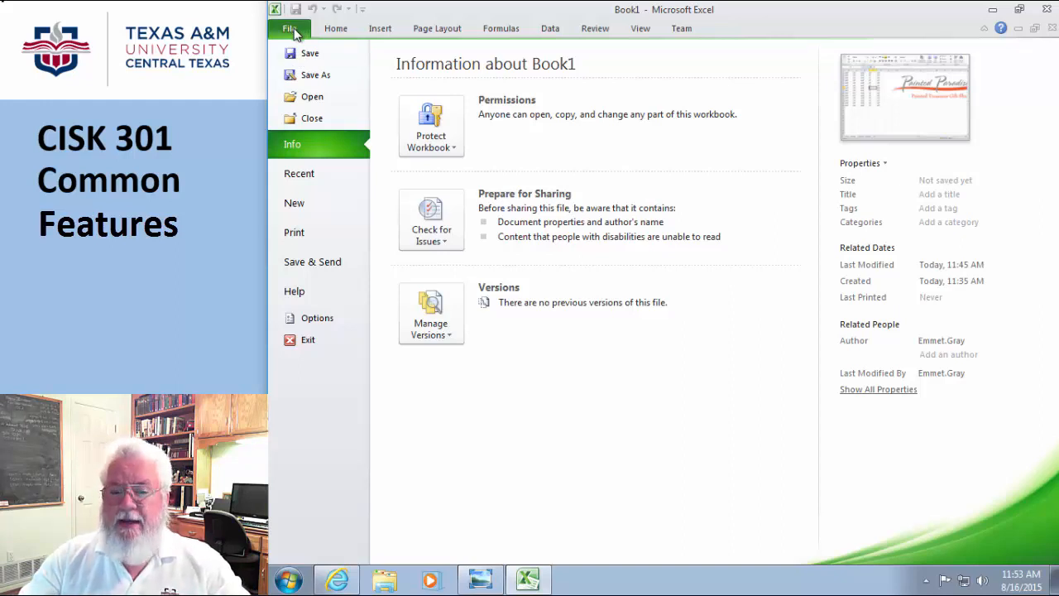
pyautogui.click(335, 31)
pyautogui.click(380, 31)
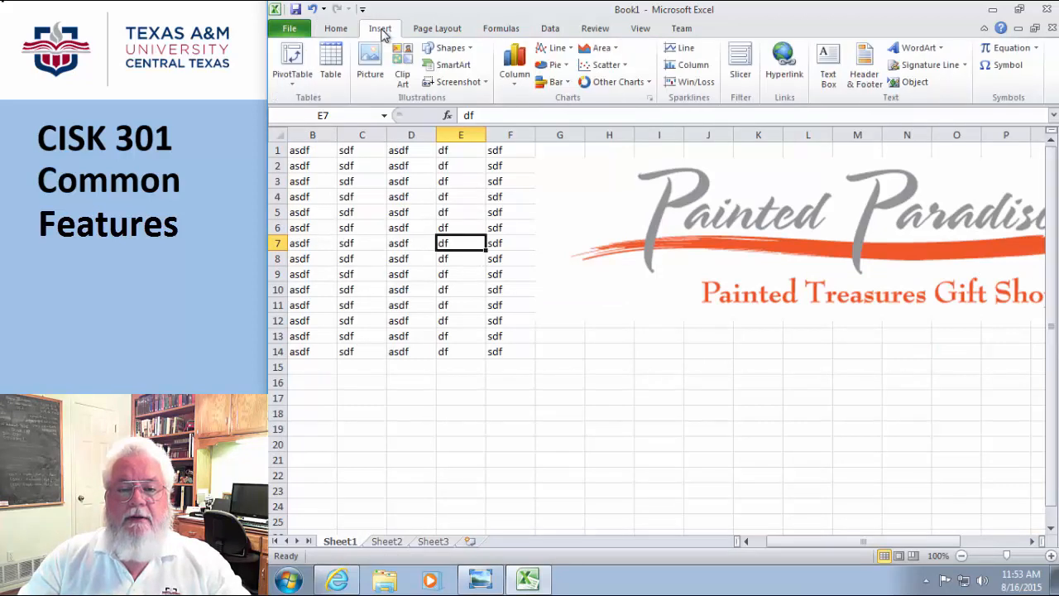
pyautogui.click(437, 29)
pyautogui.click(498, 29)
pyautogui.click(552, 30)
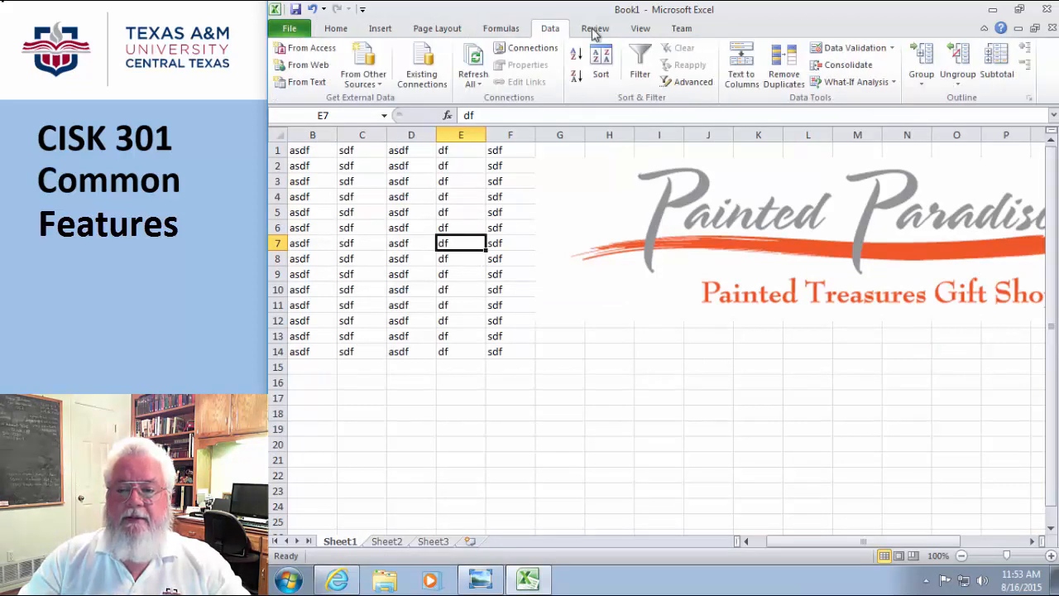
pyautogui.click(598, 29)
pyautogui.click(641, 31)
pyautogui.click(684, 30)
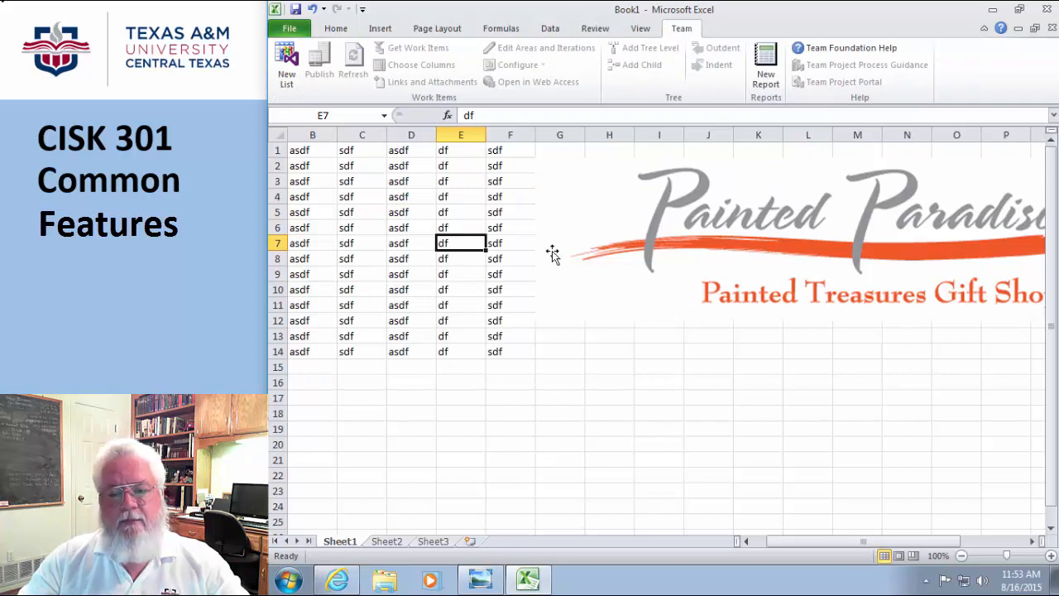
pyautogui.click(642, 29)
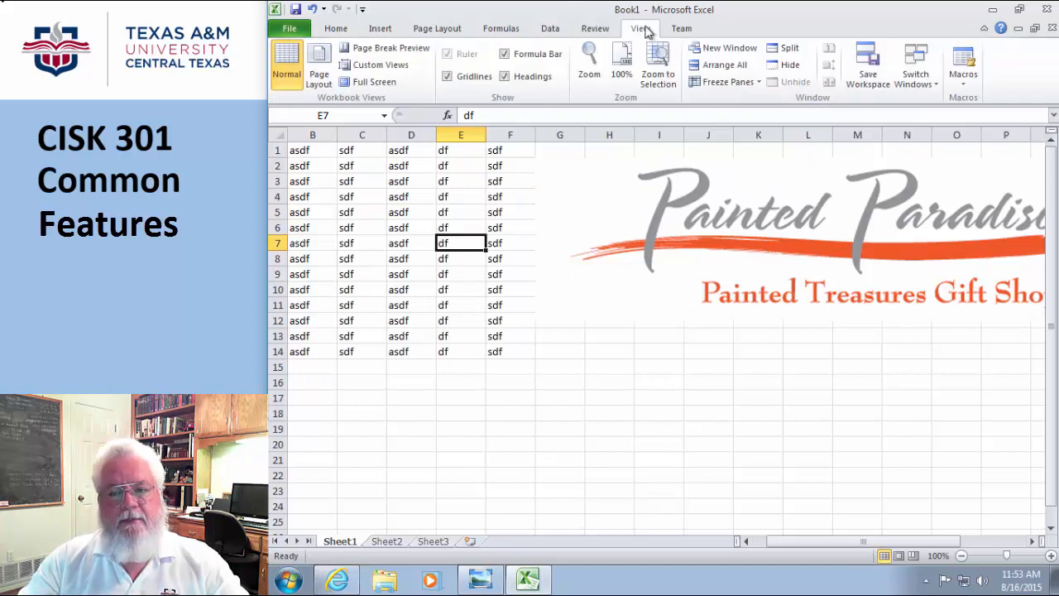
pyautogui.click(597, 30)
pyautogui.click(551, 30)
pyautogui.click(501, 30)
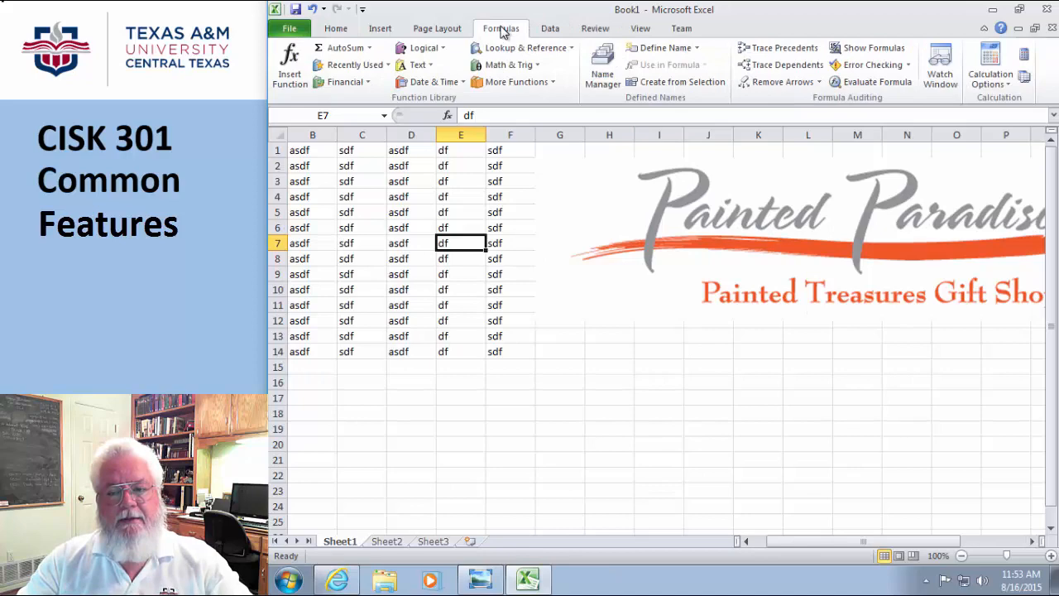
pyautogui.click(446, 32)
pyautogui.click(388, 30)
pyautogui.click(337, 29)
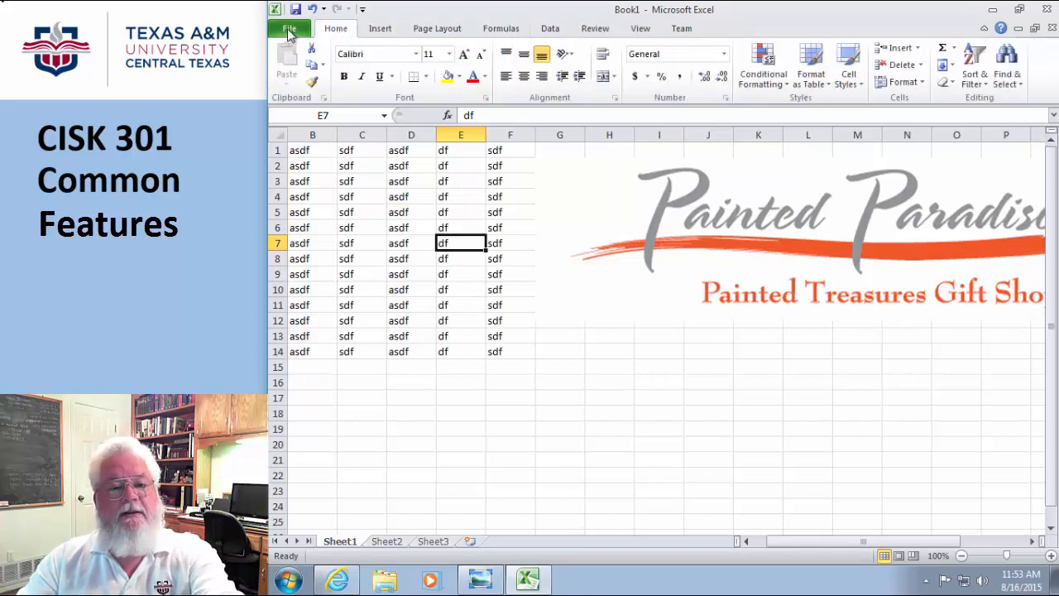
# Start saving the workbook and choose the Chapter CF folder in Documents as its location.
pyautogui.click(289, 31)
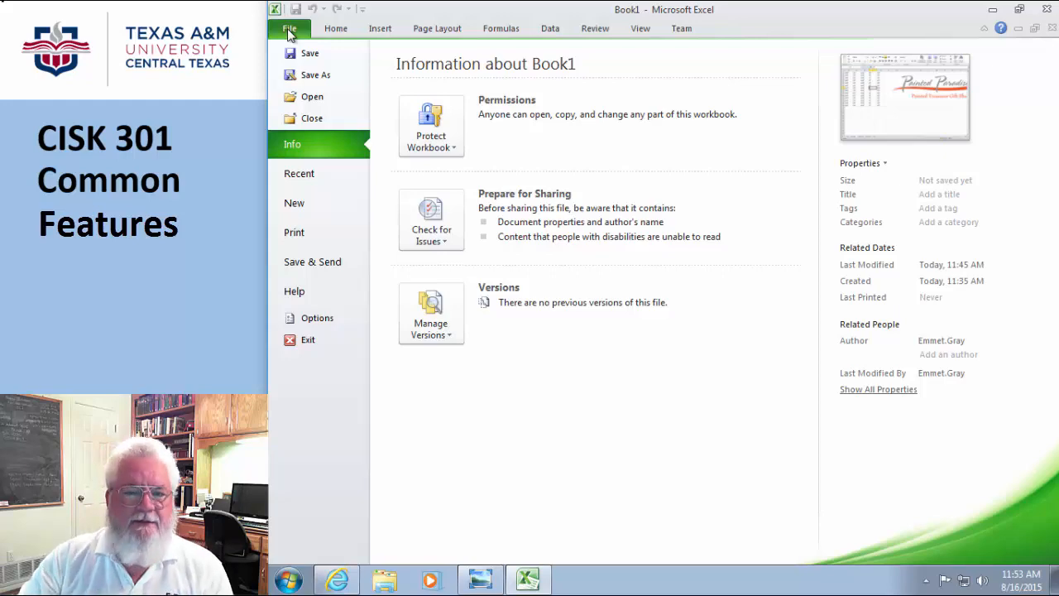
pyautogui.click(306, 54)
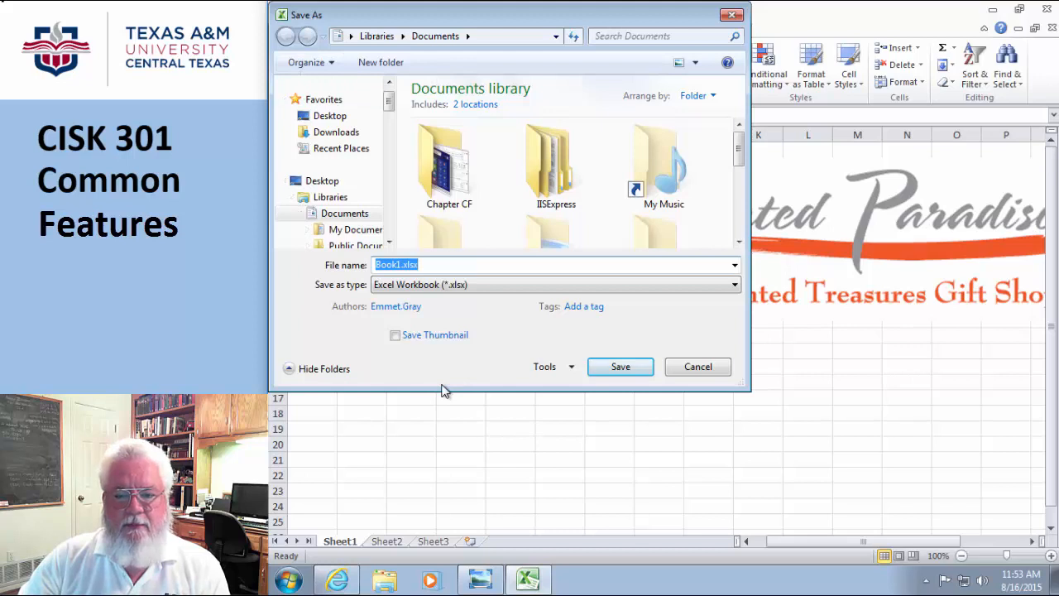
pyautogui.doubleClick(446, 184)
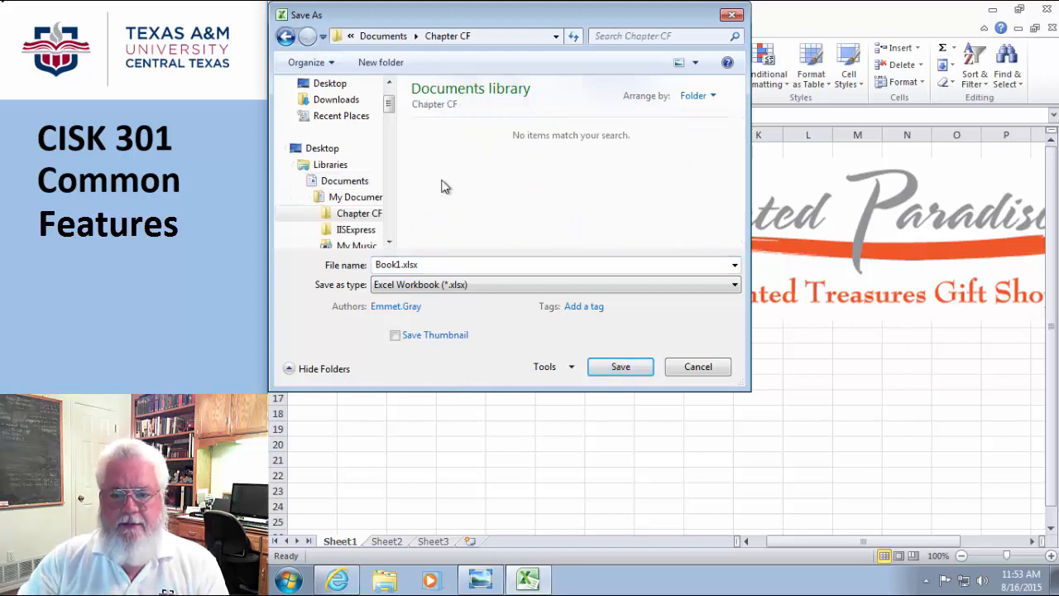
# Save the workbook under the name CF Demo.xlsx and resave it under the same name.
pyautogui.doubleClick(404, 265)
pyautogui.moveTo(398, 265); pyautogui.dragTo(342, 265)
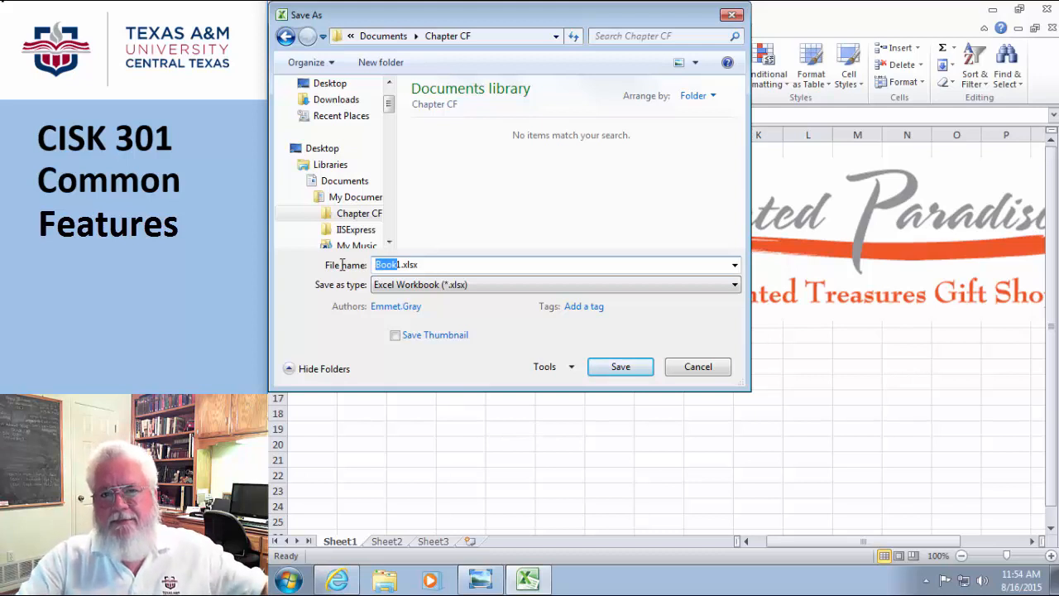
pyautogui.press('Right')
pyautogui.press('Right')
pyautogui.press('Right')
pyautogui.press('Right')
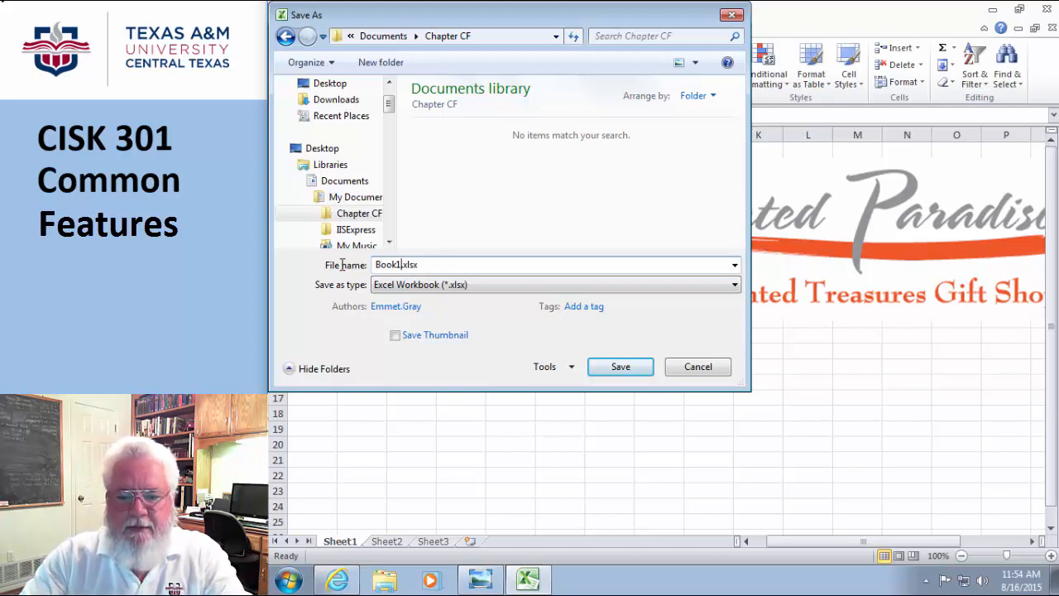
pyautogui.press('BackSpace')
pyautogui.press('BackSpace')
pyautogui.press('BackSpace')
pyautogui.press('BackSpace')
pyautogui.press('BackSpace')
pyautogui.write('CF')
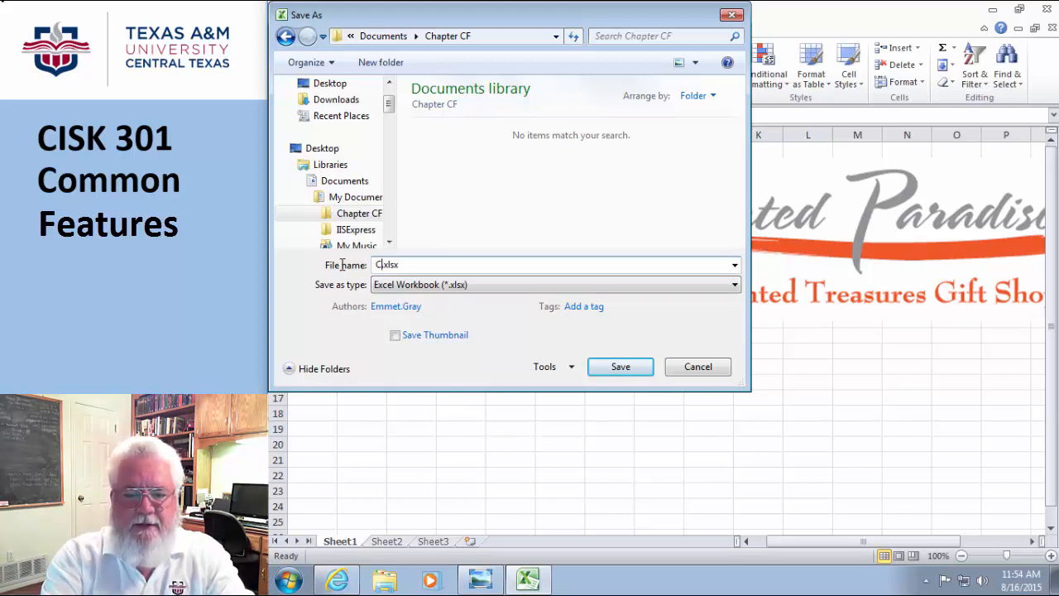
pyautogui.write(' Demo')
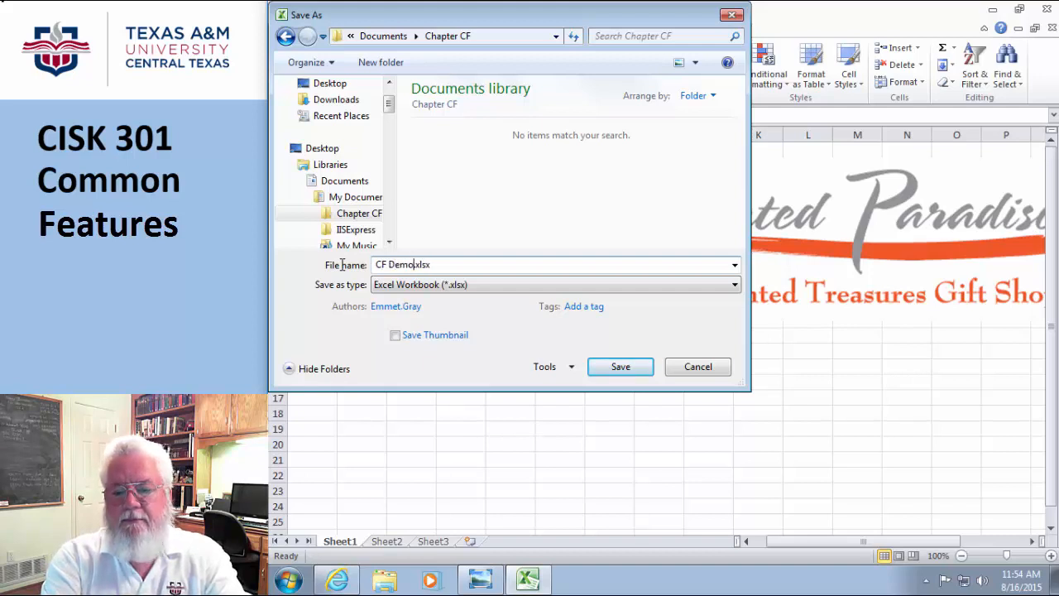
pyautogui.press('Return')
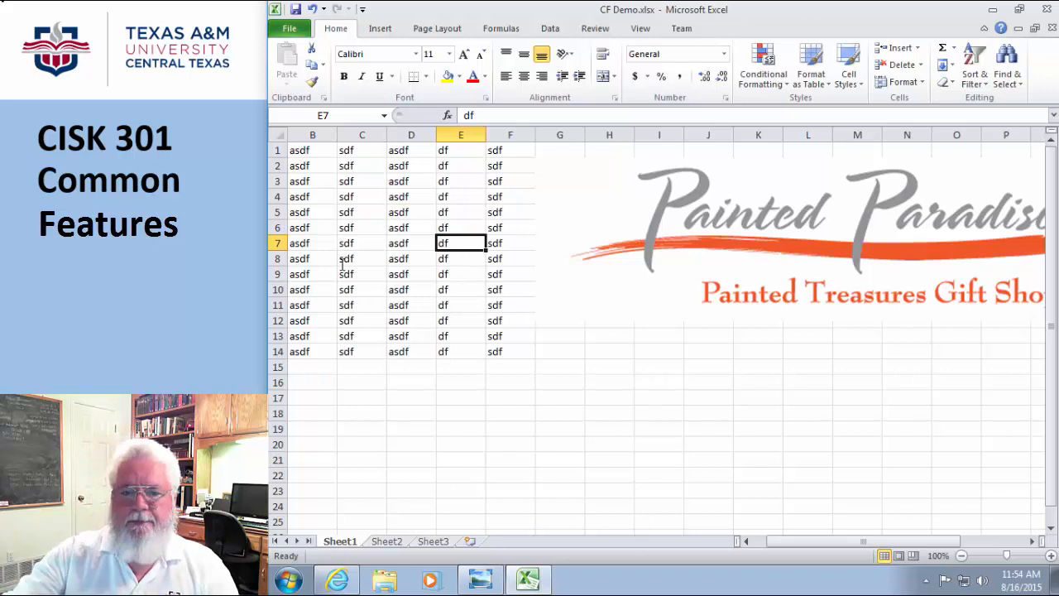
pyautogui.click(291, 29)
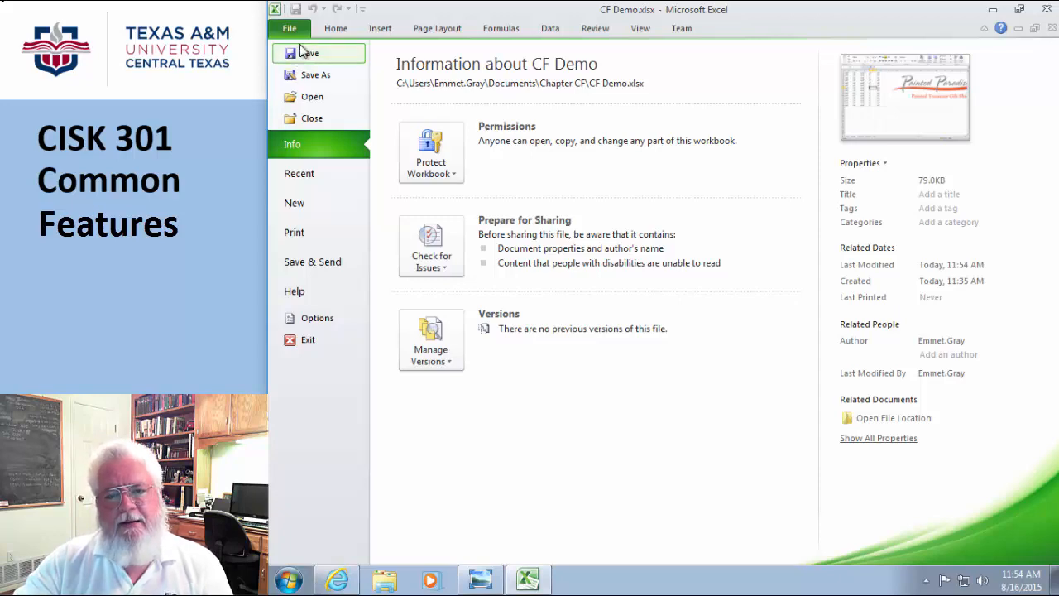
pyautogui.click(302, 54)
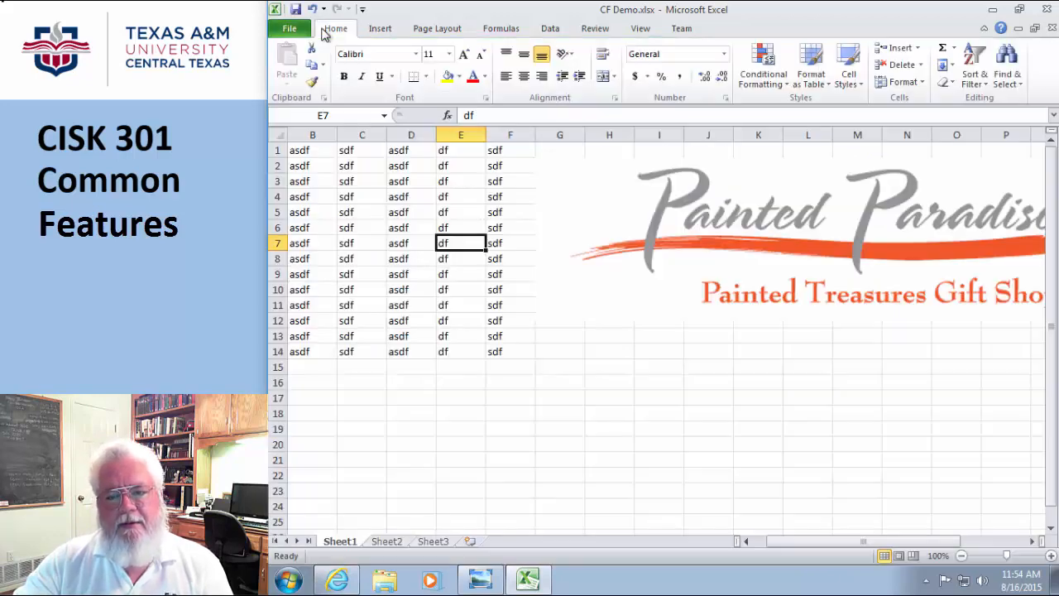
# Replace the contents of cell D9 with 3, D12 with 4, B8 with 5 and C5 with 6.
pyautogui.click(400, 275)
pyautogui.write('3')
pyautogui.click(400, 321)
pyautogui.write('4')
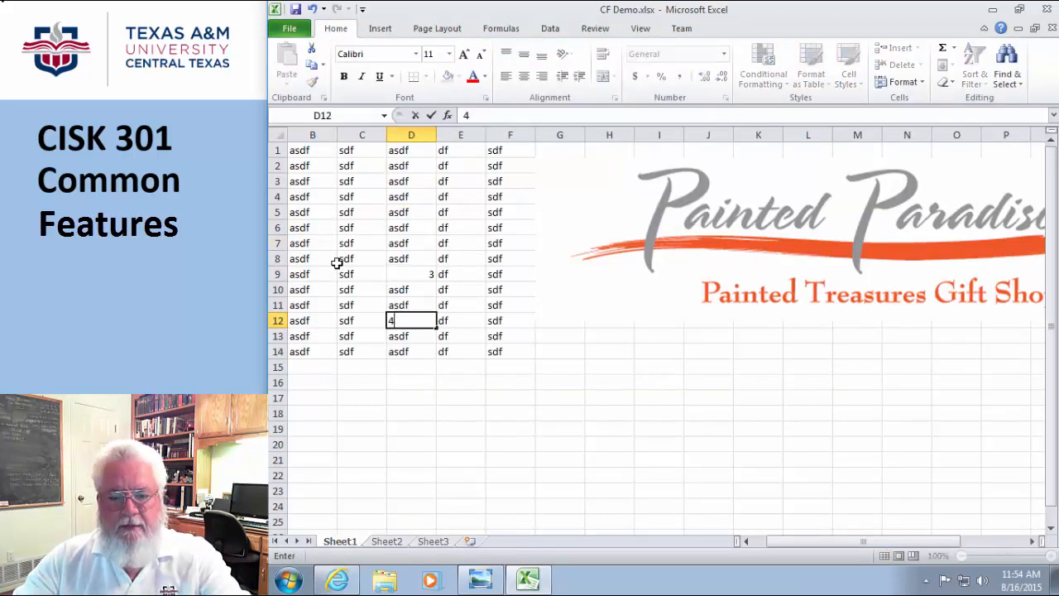
pyautogui.click(306, 258)
pyautogui.write('5')
pyautogui.click(358, 214)
pyautogui.write('6')
pyautogui.click(405, 180)
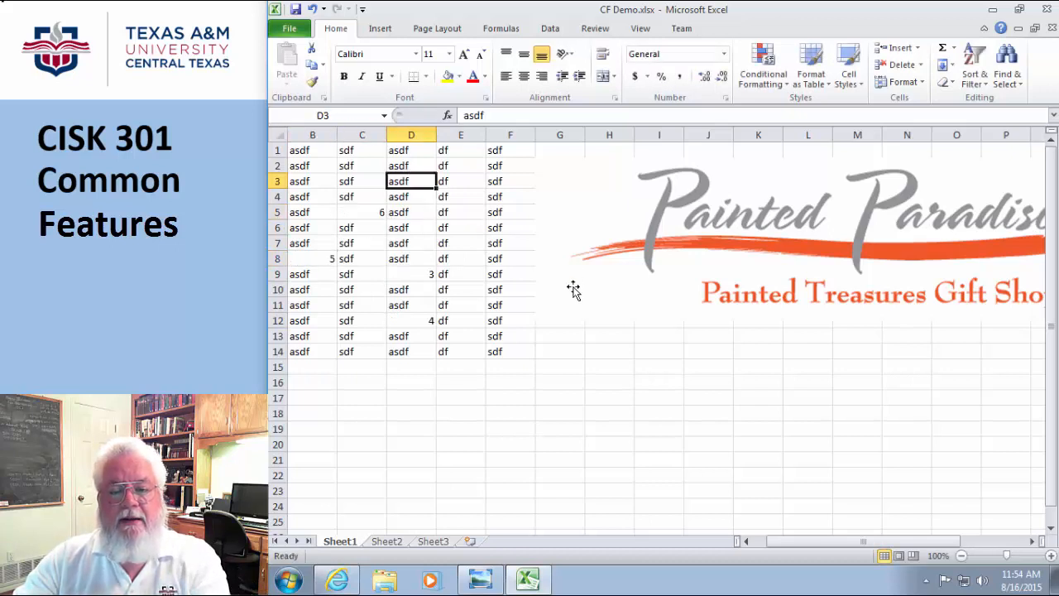
pyautogui.click(522, 367)
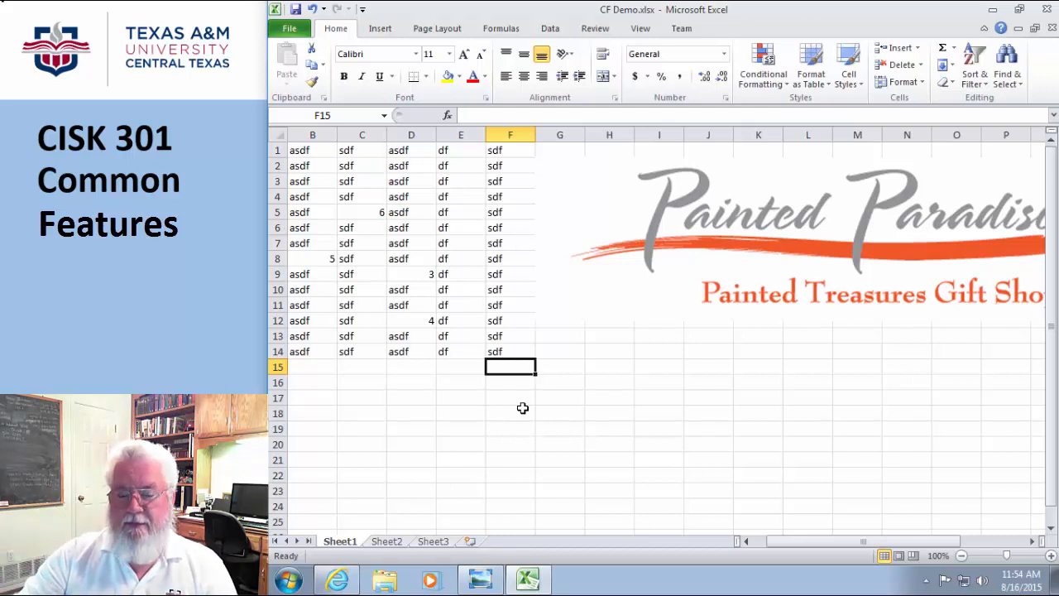
# Save a copy of the edited workbook as CF Demo2.xlsx in the Chapter CF folder.
pyautogui.click(283, 31)
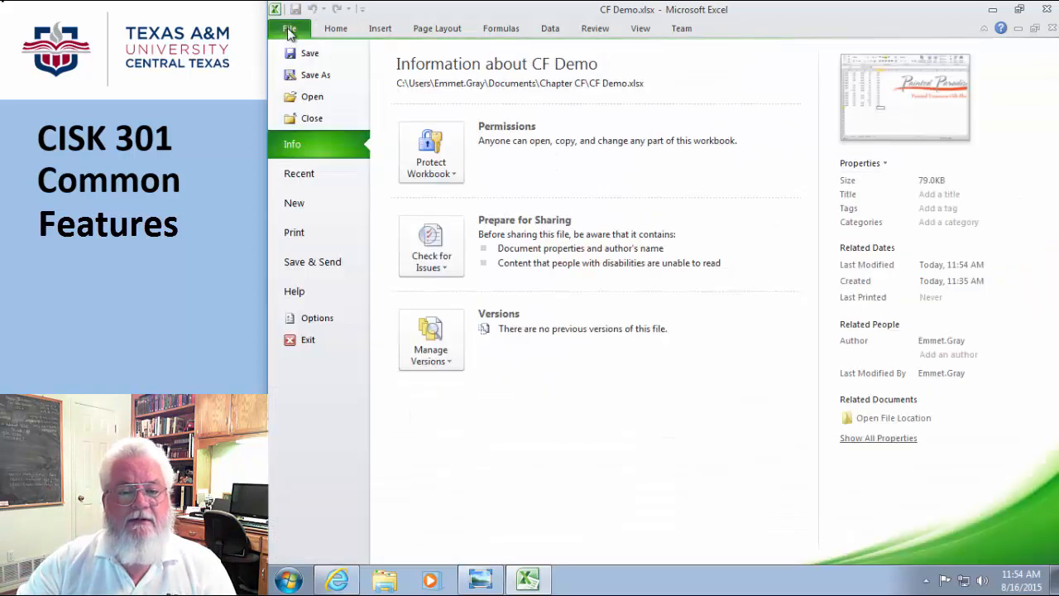
pyautogui.click(309, 74)
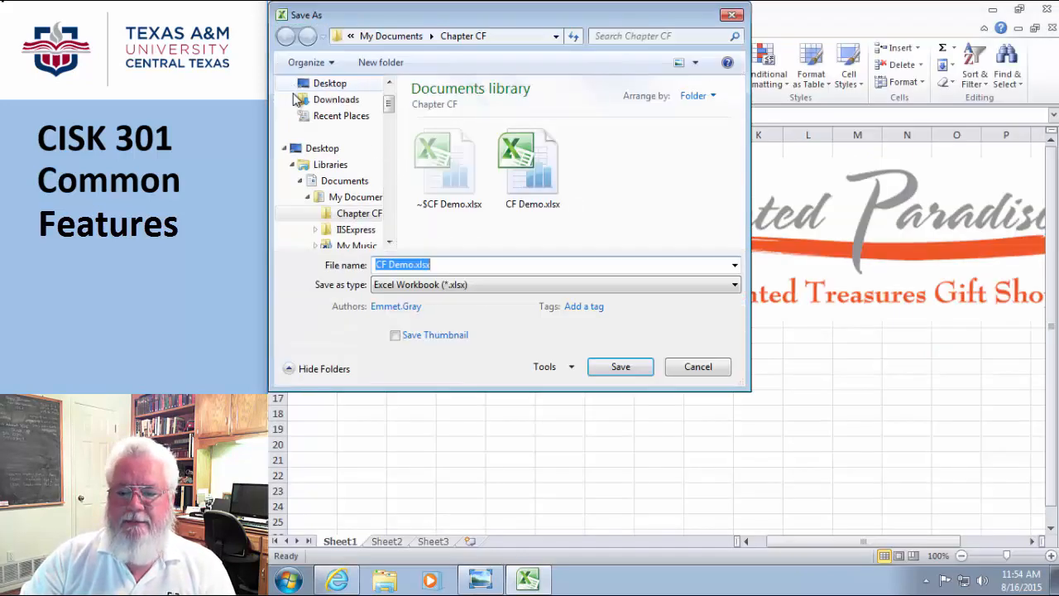
pyautogui.click(408, 264)
pyautogui.write('2')
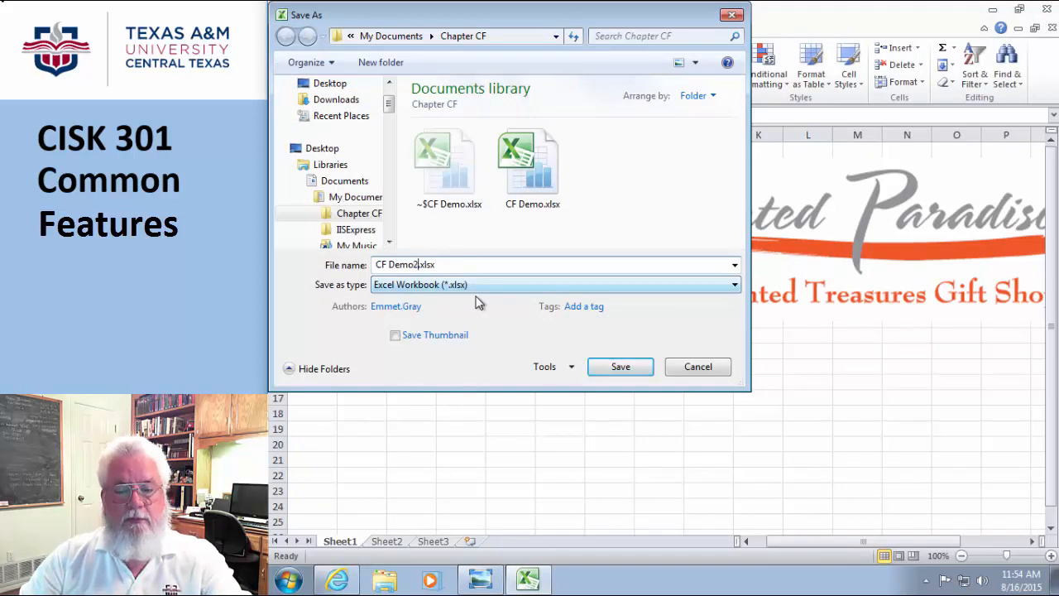
pyautogui.click(619, 366)
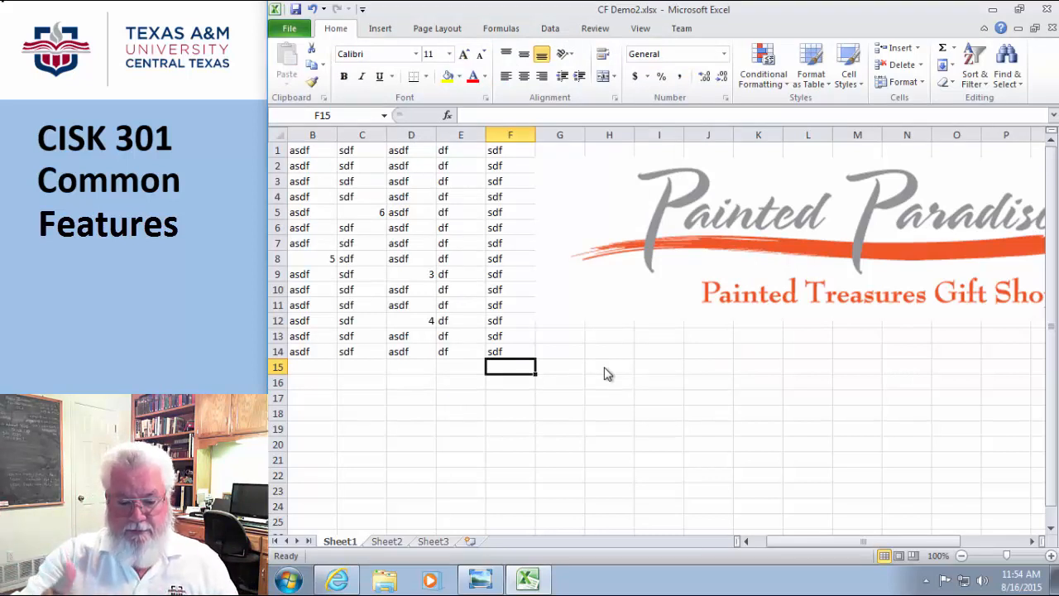
# Preview the worksheet for printing, look through every page and return to the first page.
pyautogui.click(294, 33)
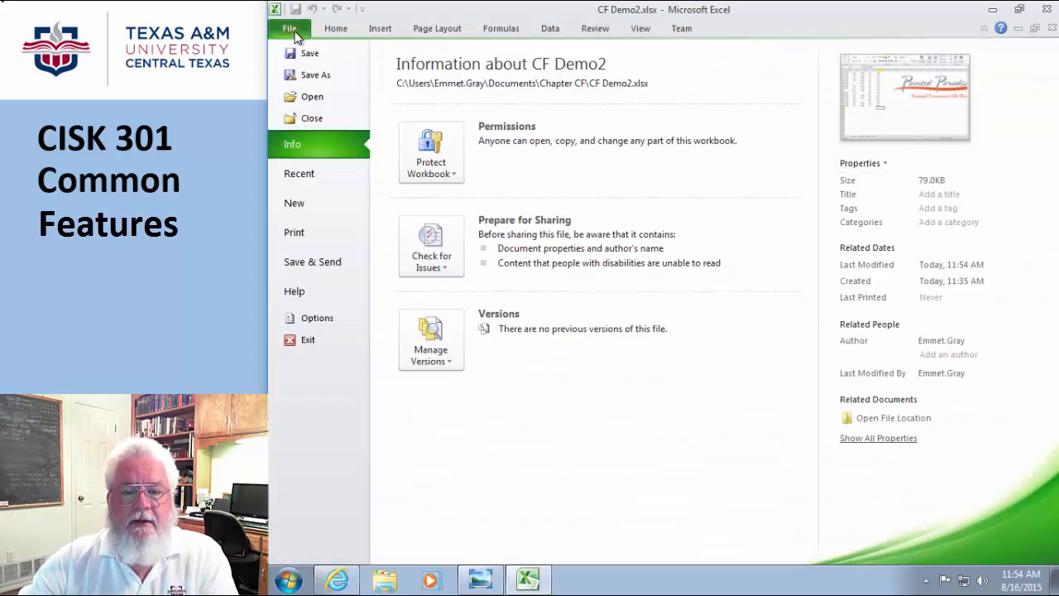
pyautogui.click(294, 235)
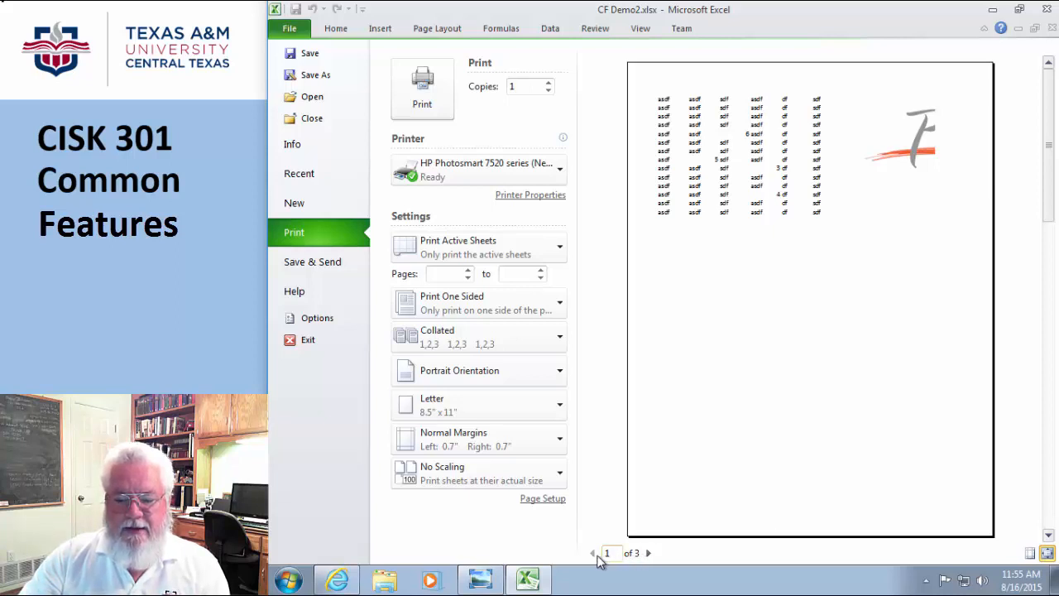
pyautogui.click(648, 553)
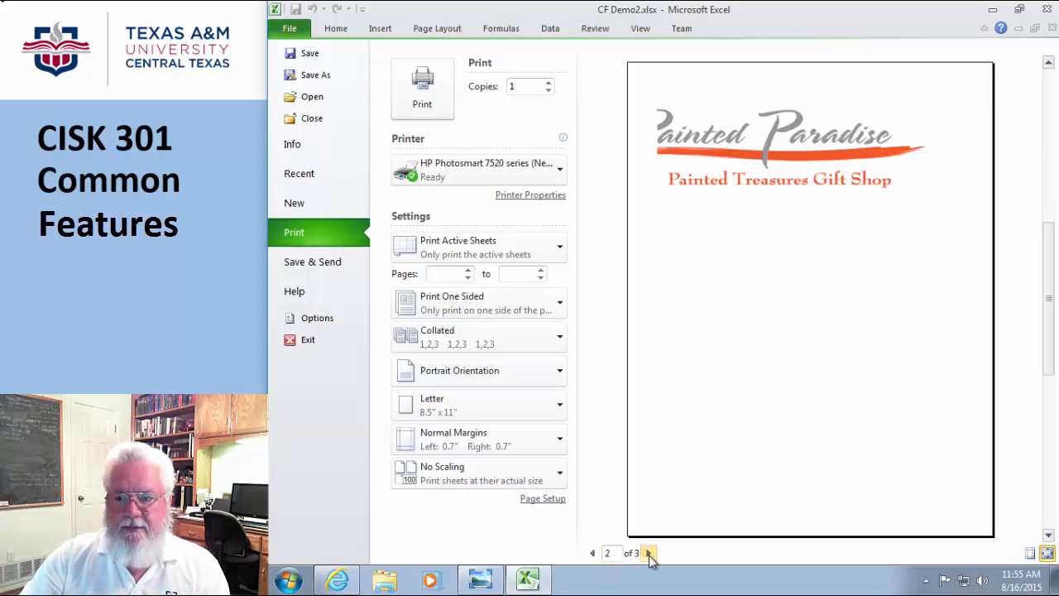
pyautogui.click(648, 553)
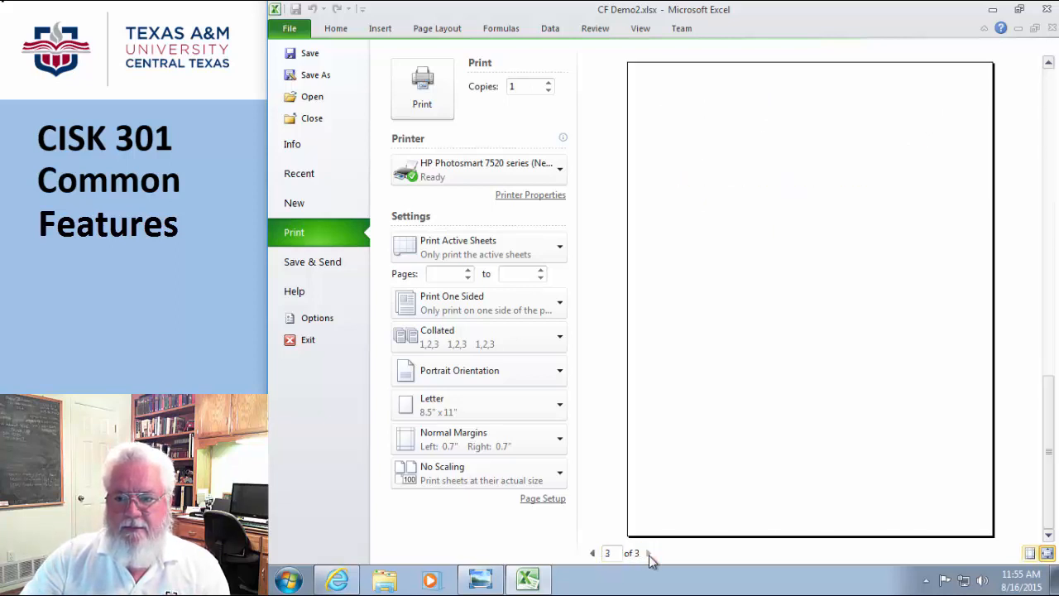
pyautogui.click(592, 553)
pyautogui.click(593, 553)
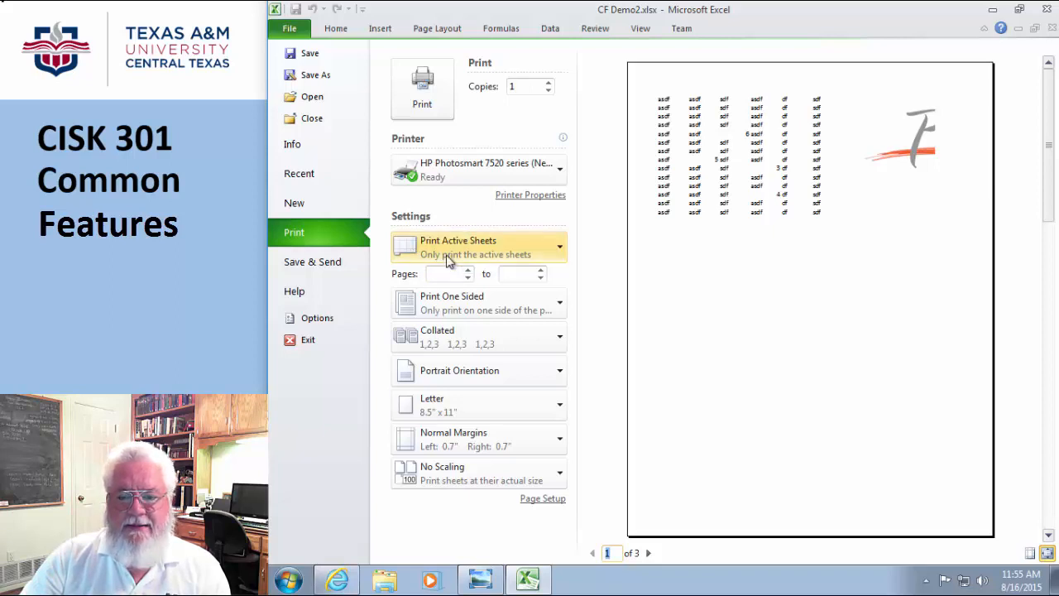
# Limit the printout of the active sheet to pages 1 to 1 and print it.
pyautogui.click(557, 250)
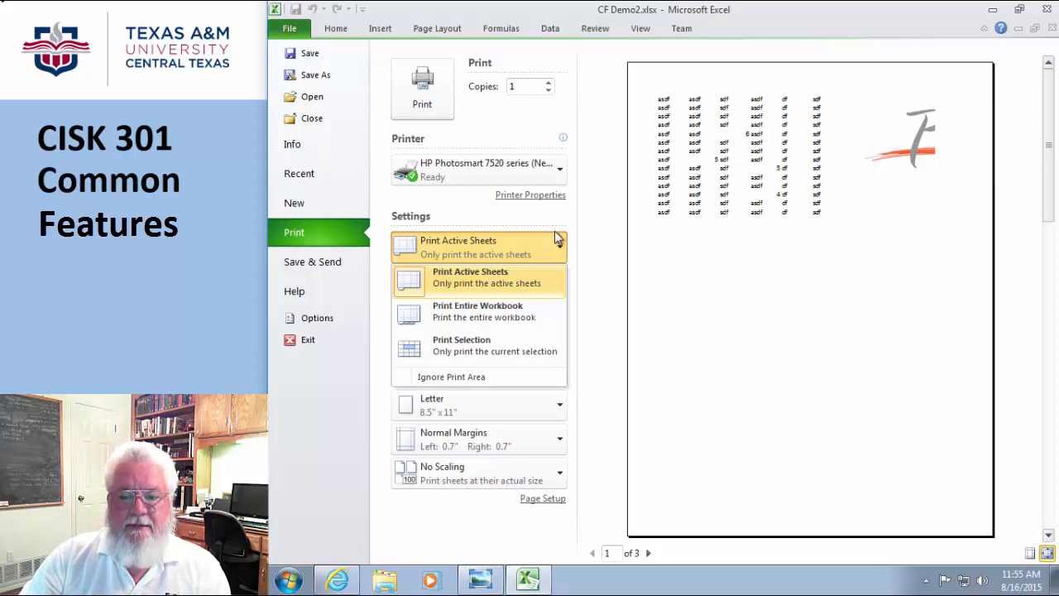
pyautogui.click(557, 224)
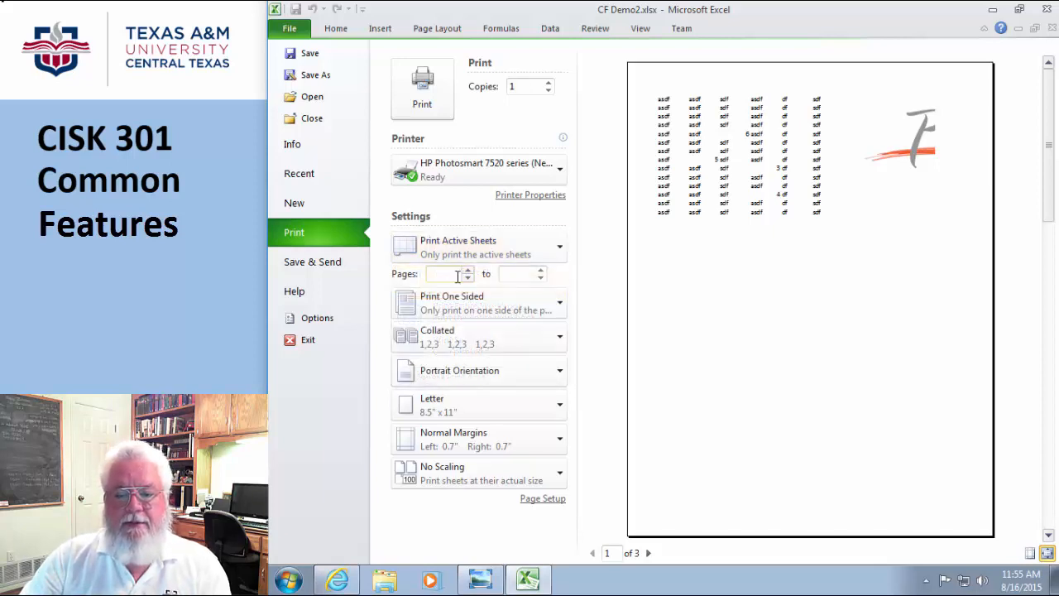
pyautogui.click(456, 280)
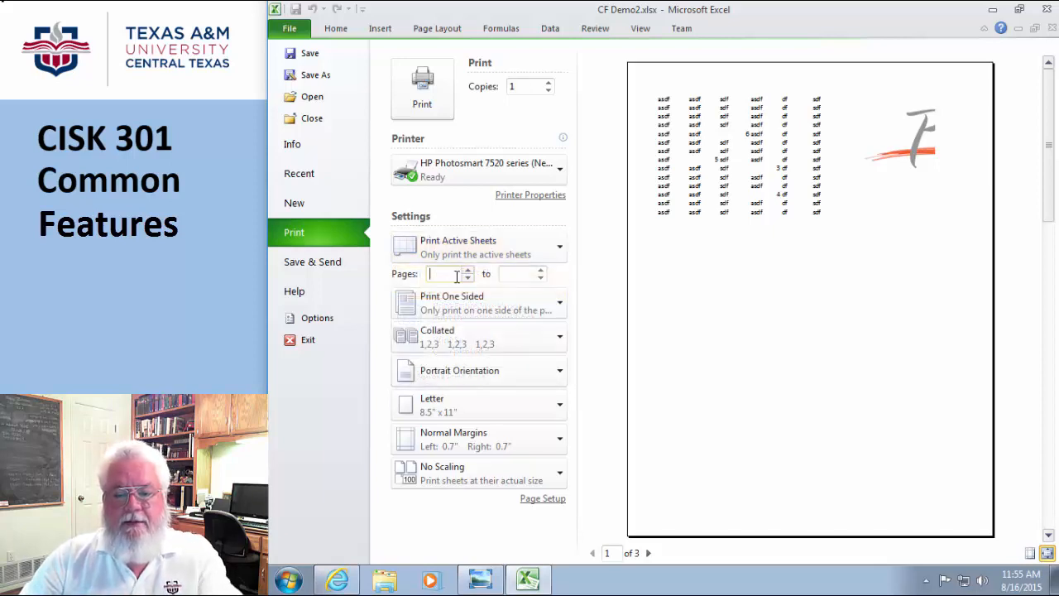
pyautogui.write('1')
pyautogui.click(513, 278)
pyautogui.write('1')
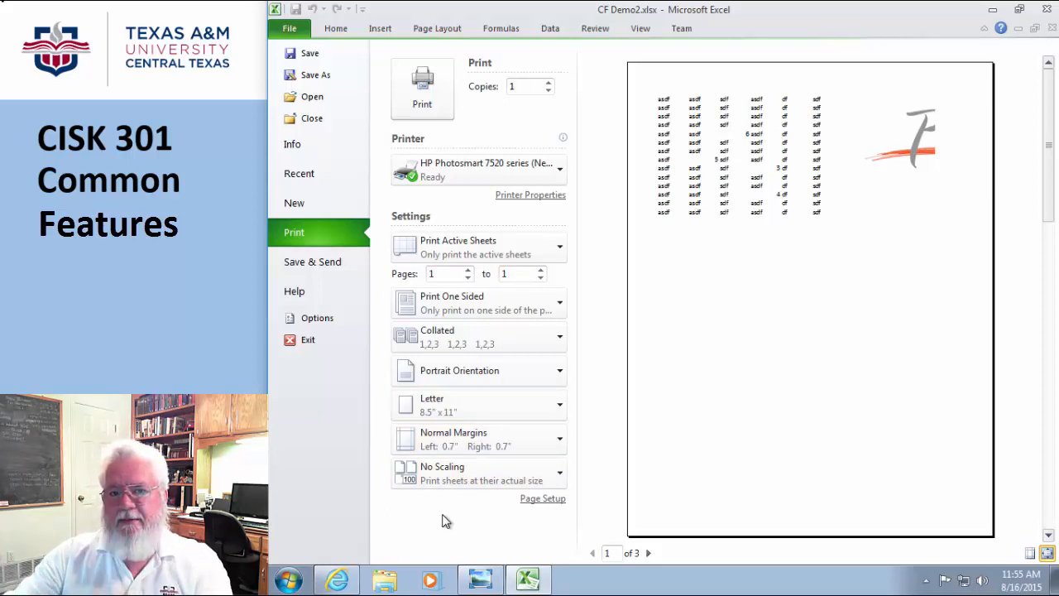
pyautogui.click(435, 112)
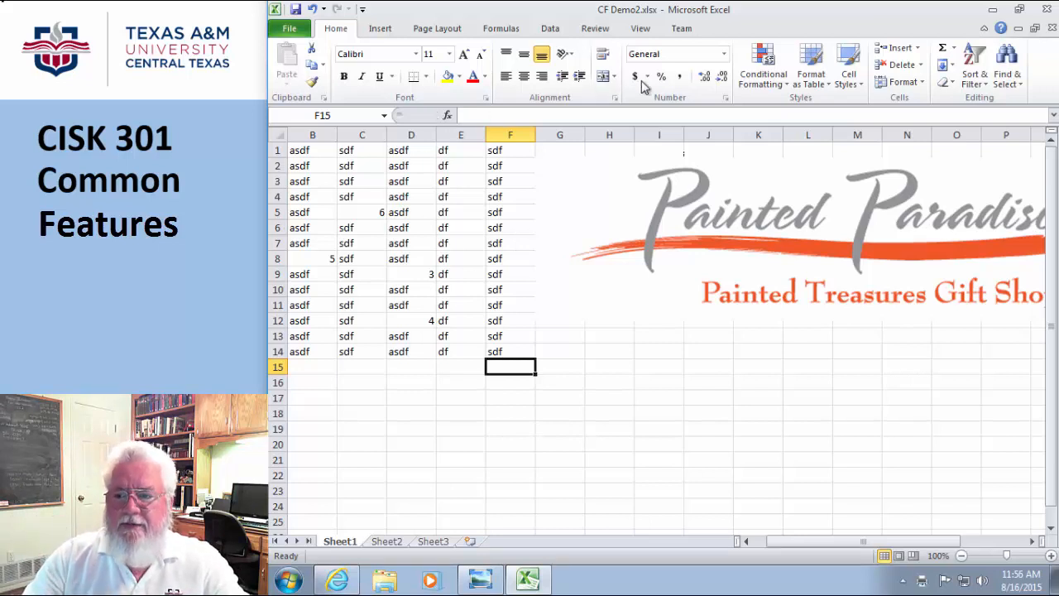
# Replace the contents of cell E4 with 5 and close the workbook without saving the change.
pyautogui.click(445, 197)
pyautogui.write('5')
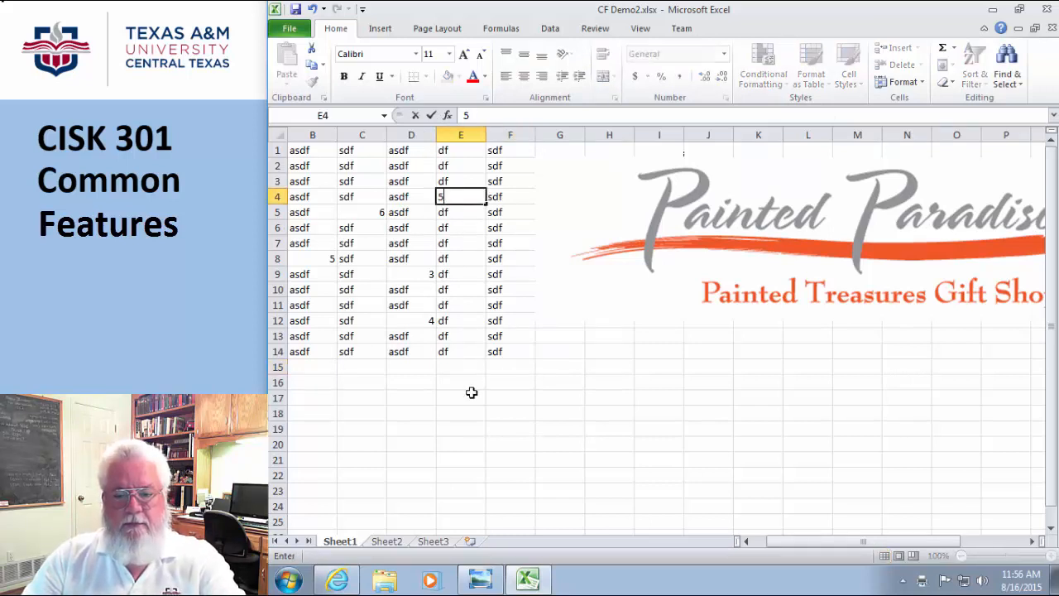
pyautogui.click(472, 427)
pyautogui.click(1045, 10)
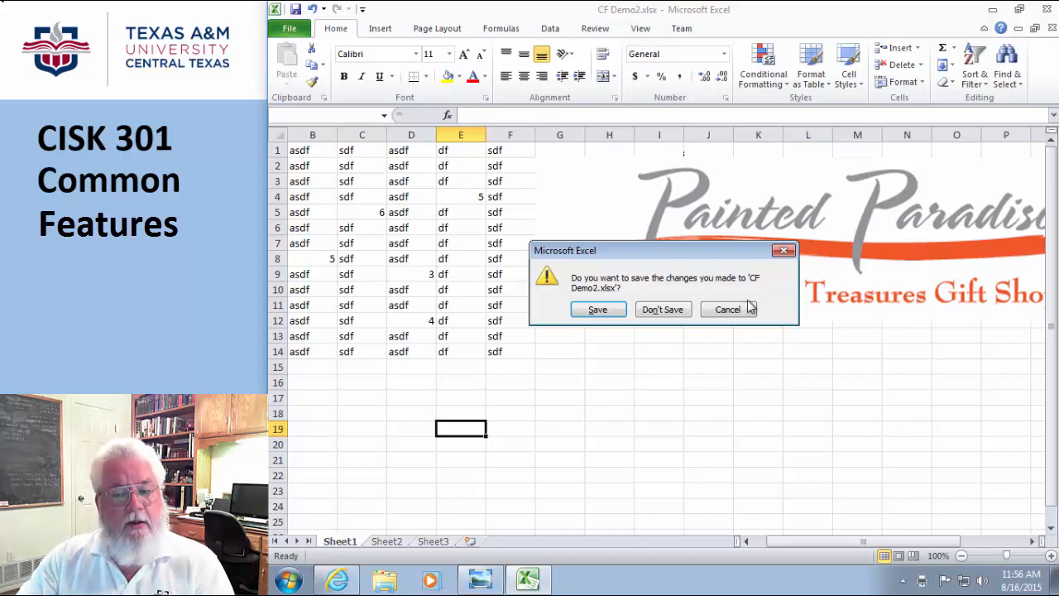
pyautogui.click(663, 310)
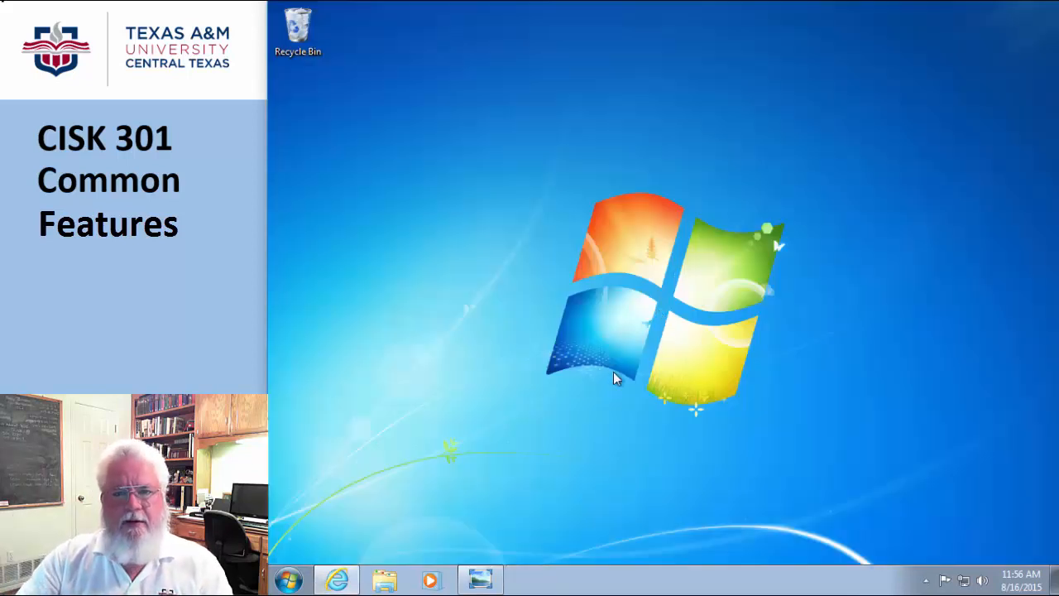
# In Windows Explorer, open CF Demo2.xlsx from the Chapter CF folder under My Documents, check its contents and close it.
pyautogui.click(384, 579)
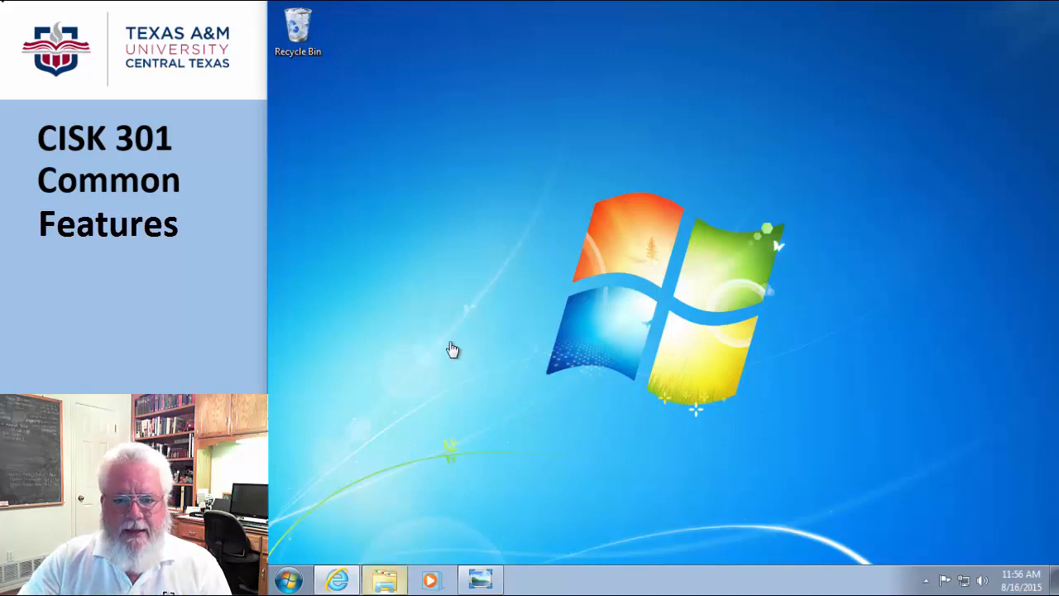
pyautogui.click(439, 167)
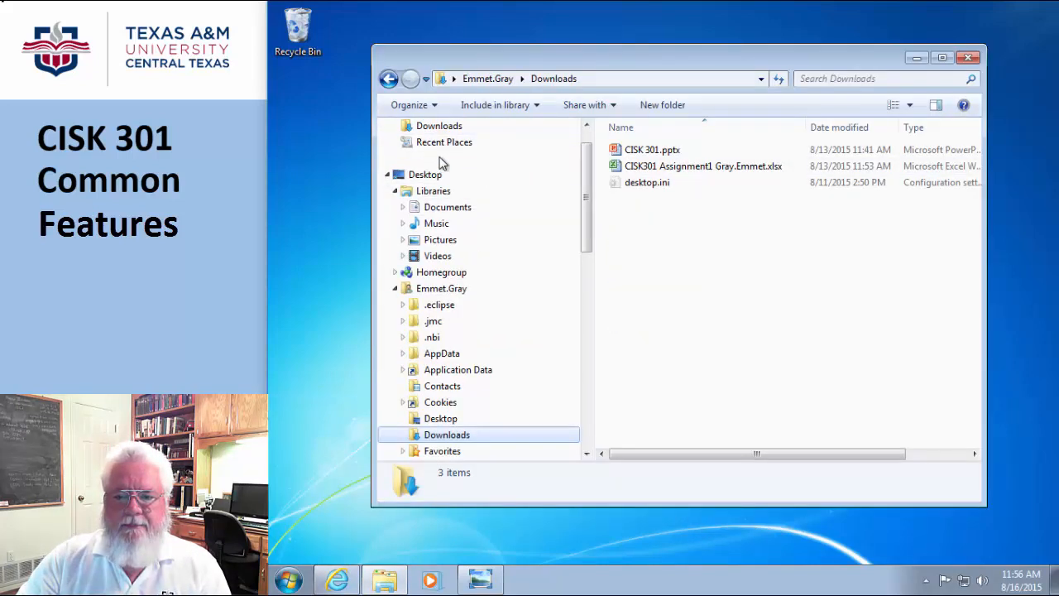
pyautogui.click(403, 208)
pyautogui.click(411, 224)
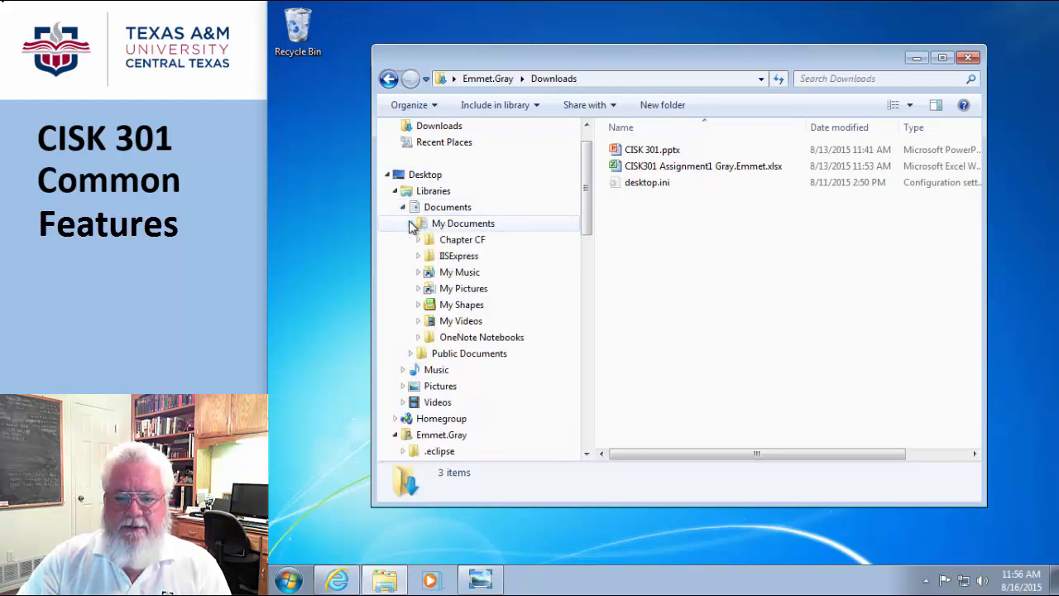
pyautogui.click(460, 240)
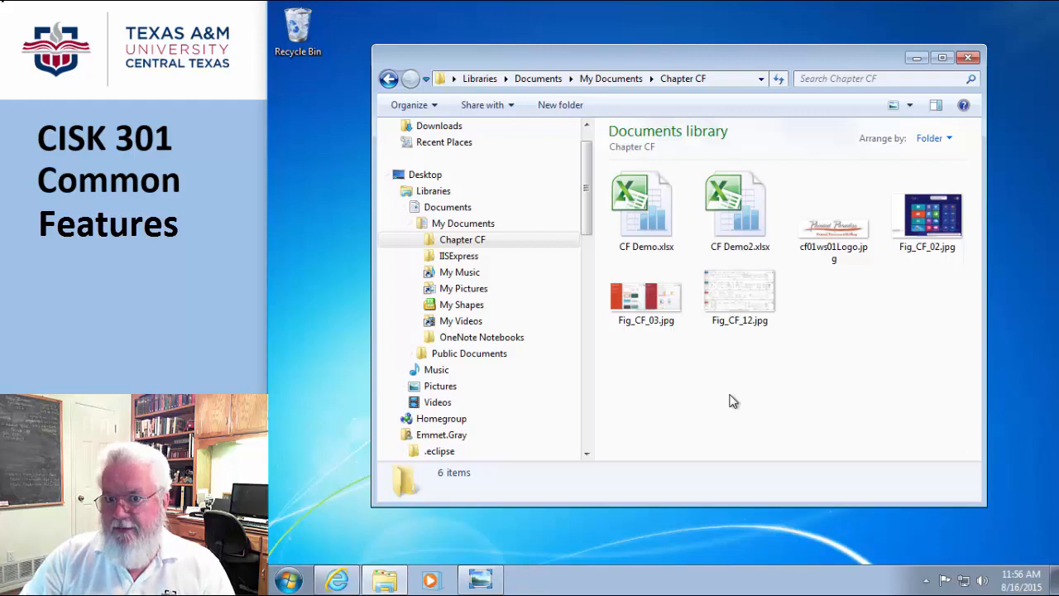
pyautogui.doubleClick(739, 207)
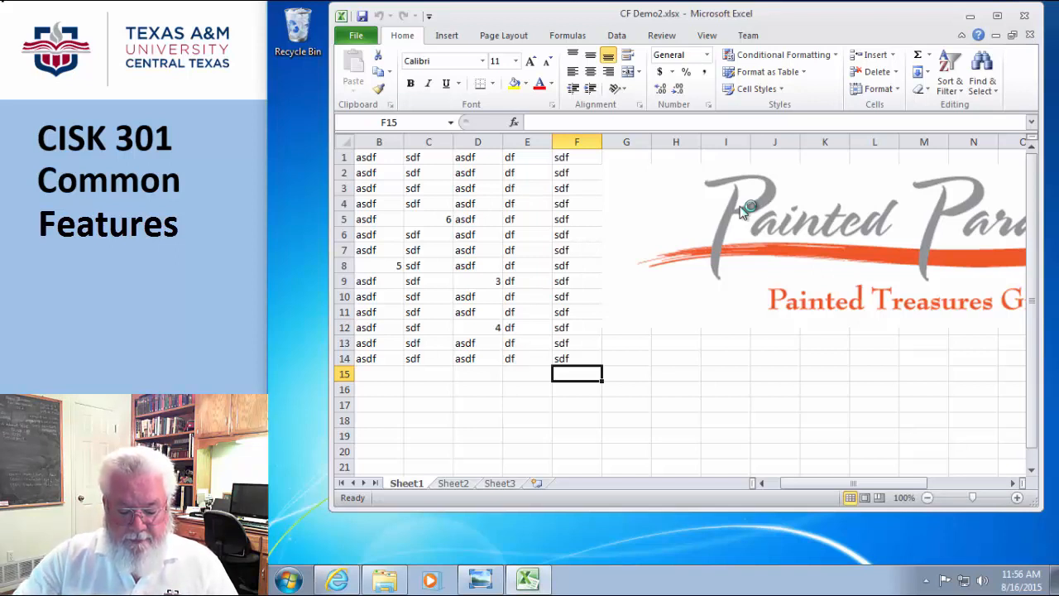
pyautogui.click(1024, 16)
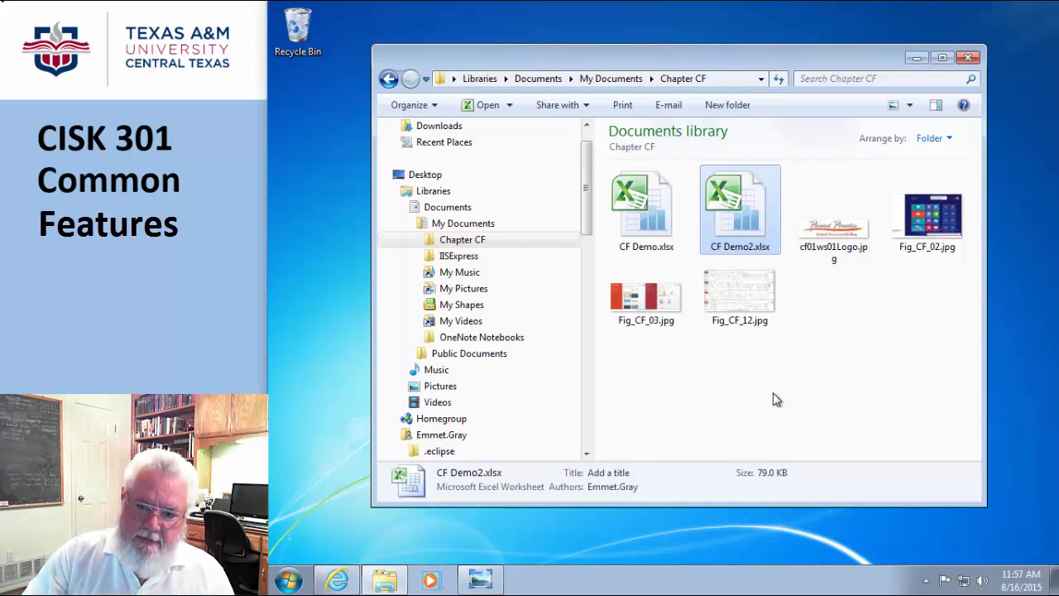
# Check the file extension setting in the Folder Options of the Control Panel, and close both without changing anything.
pyautogui.click(289, 580)
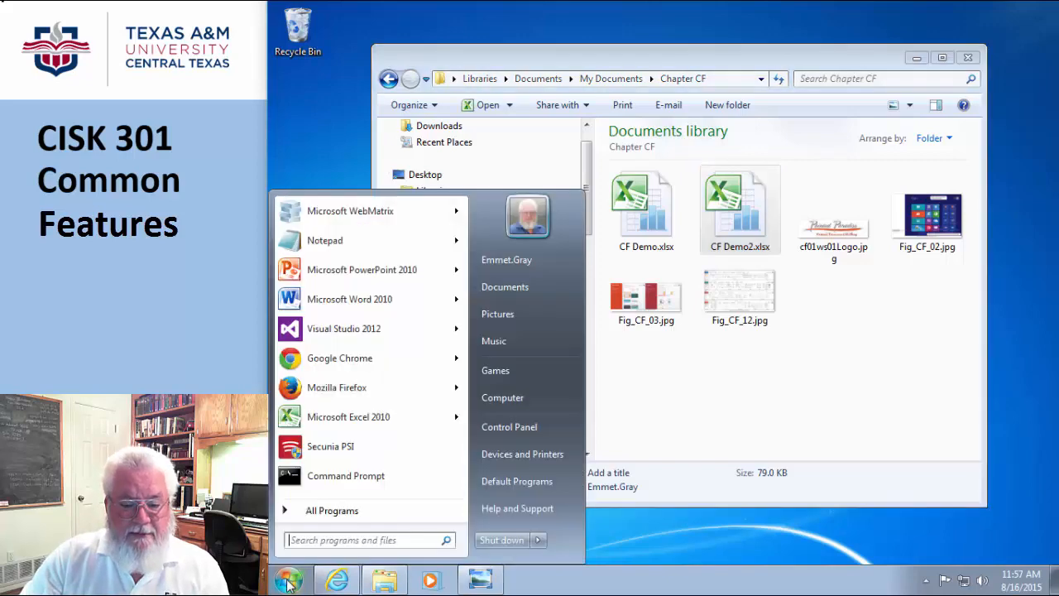
pyautogui.click(500, 425)
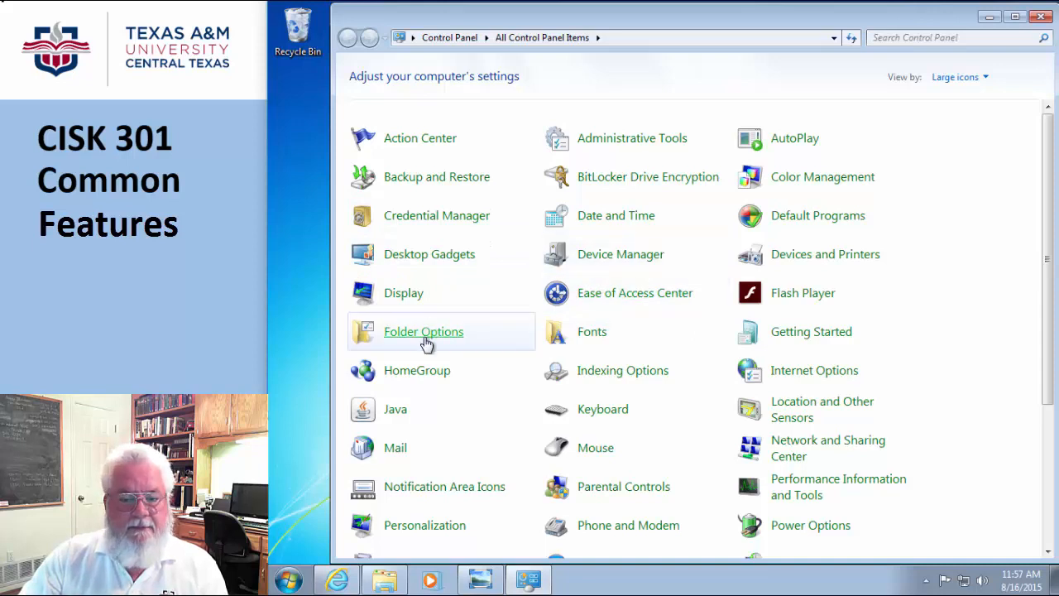
pyautogui.click(424, 333)
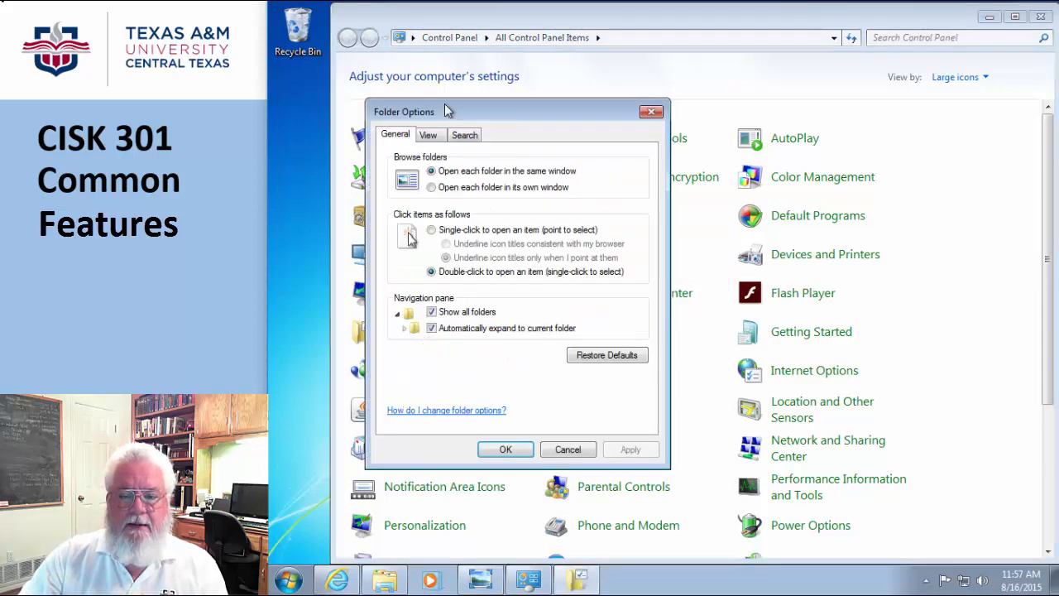
pyautogui.click(428, 140)
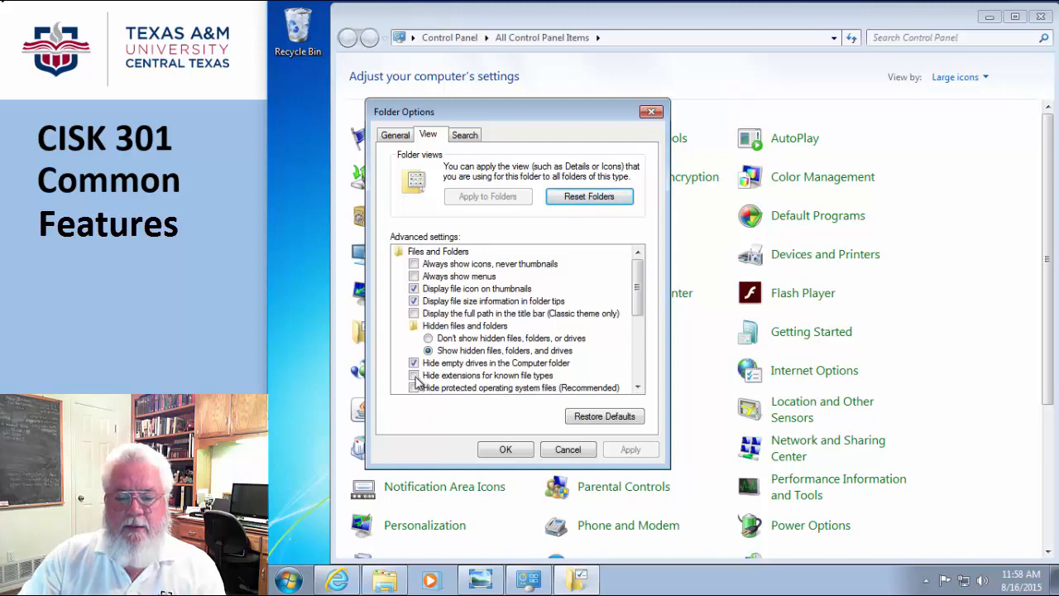
pyautogui.click(569, 449)
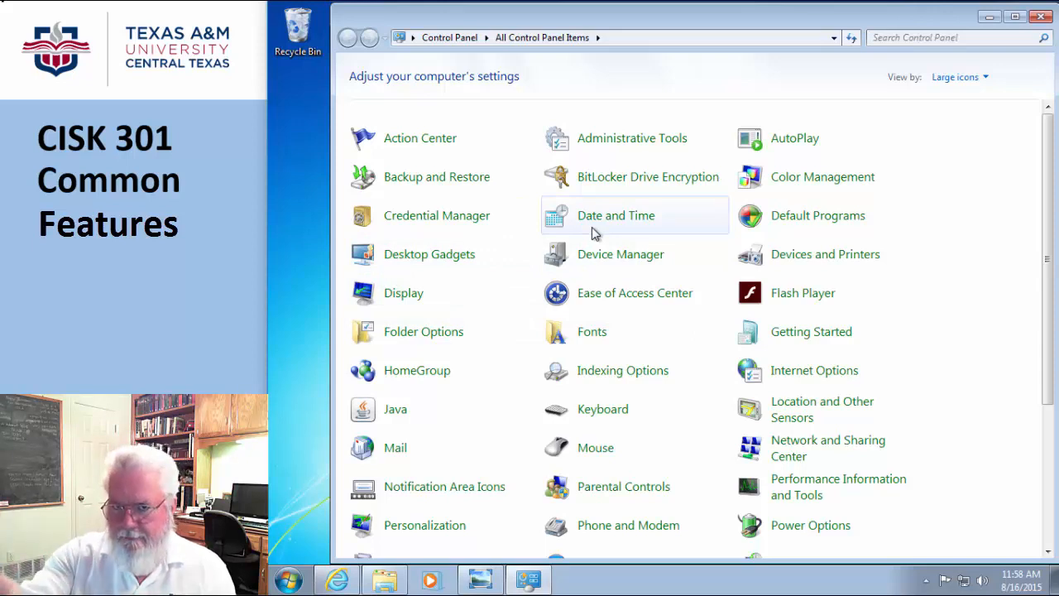
pyautogui.click(1042, 20)
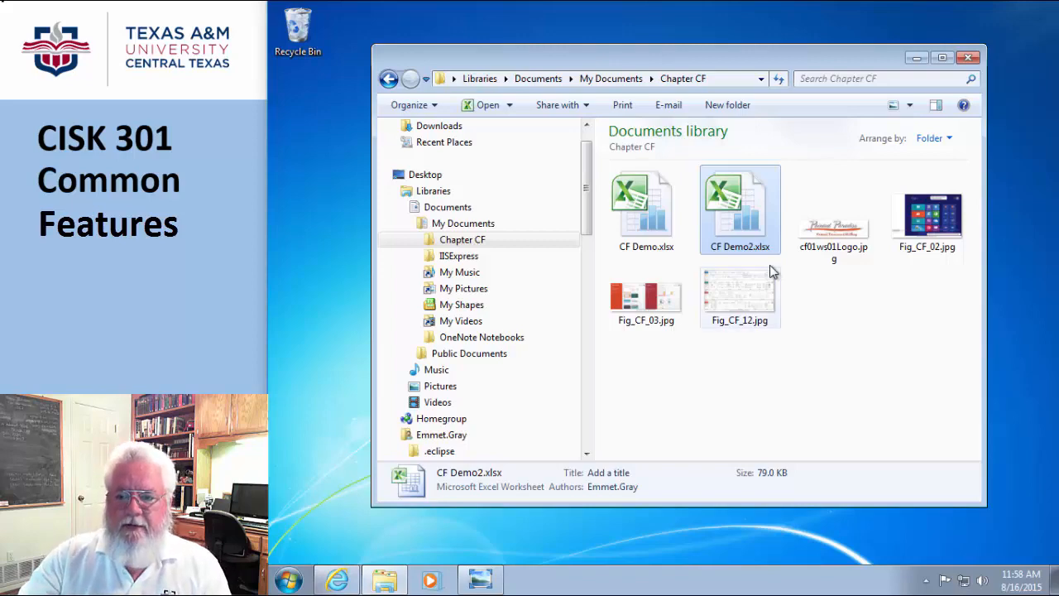
# Reopen CF Demo2.xlsx from the Chapter CF folder, maximize its window and select cell C5.
pyautogui.doubleClick(729, 234)
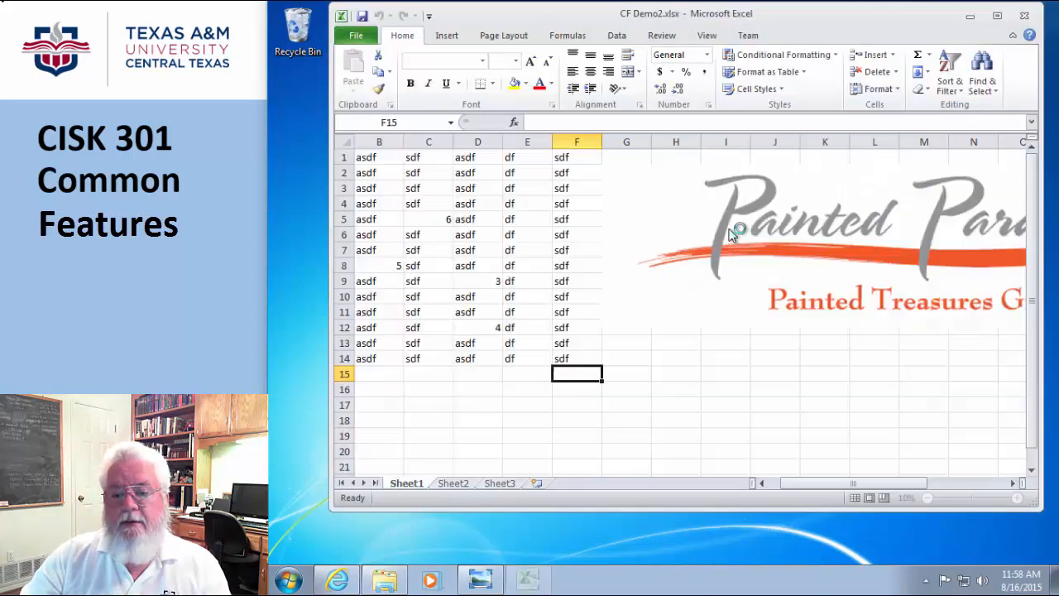
pyautogui.click(997, 16)
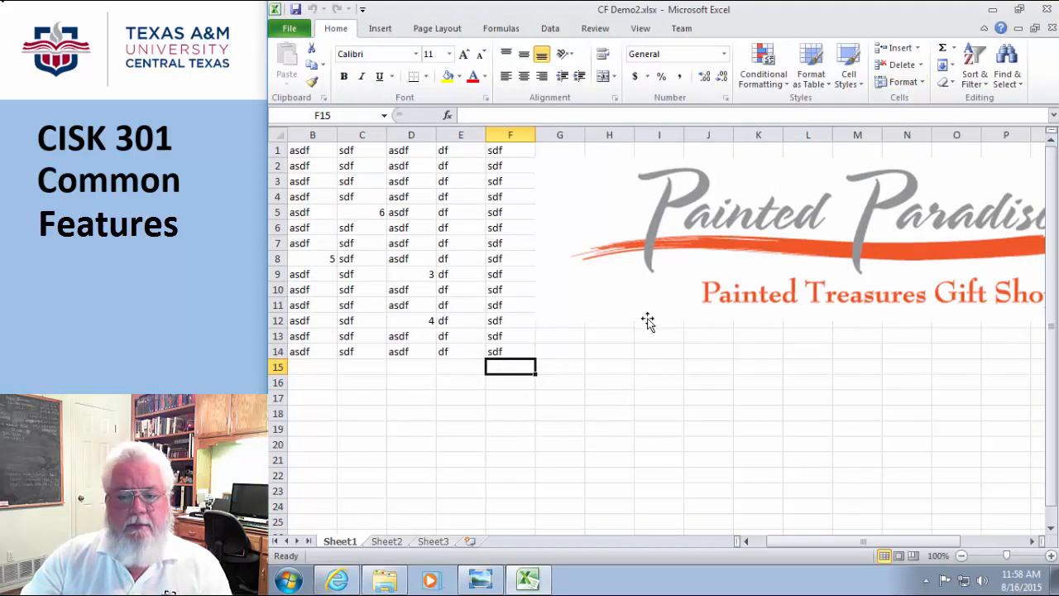
pyautogui.click(369, 211)
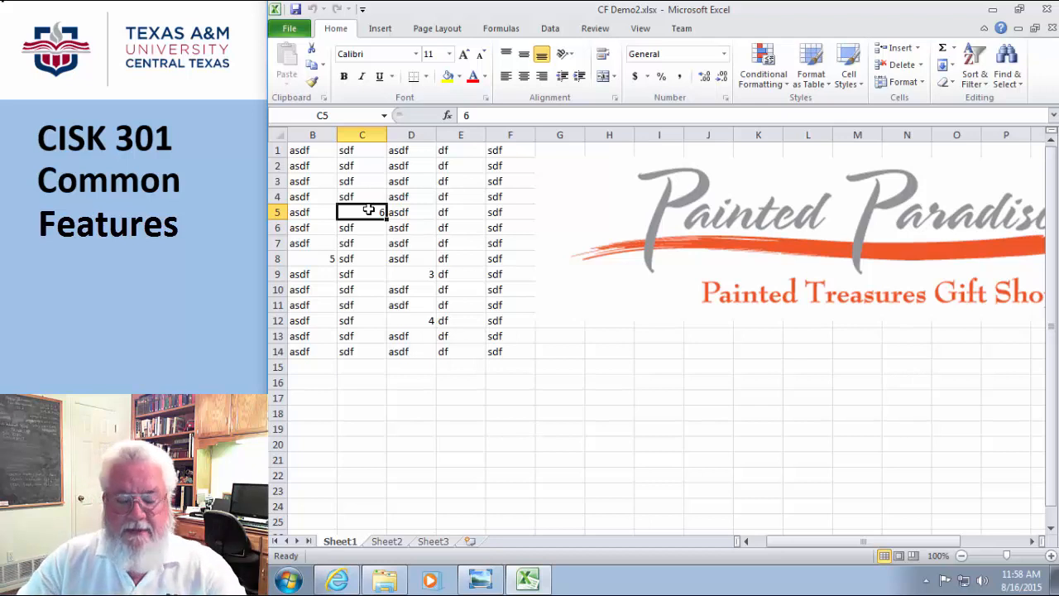
# Open the Excel help, view the topics under Getting started with Excel and close the help.
pyautogui.press('F1')
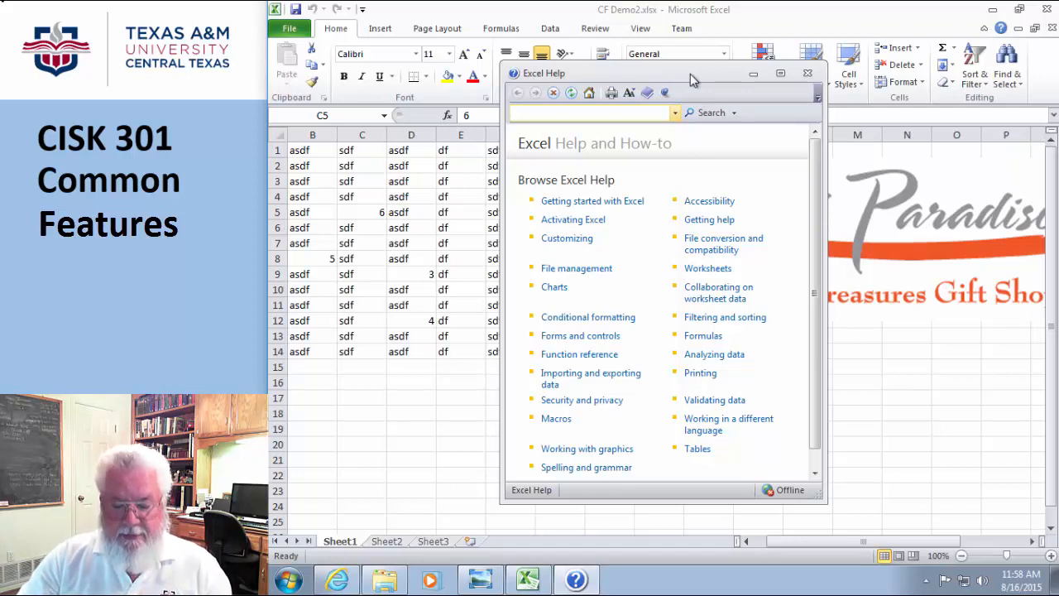
pyautogui.click(568, 203)
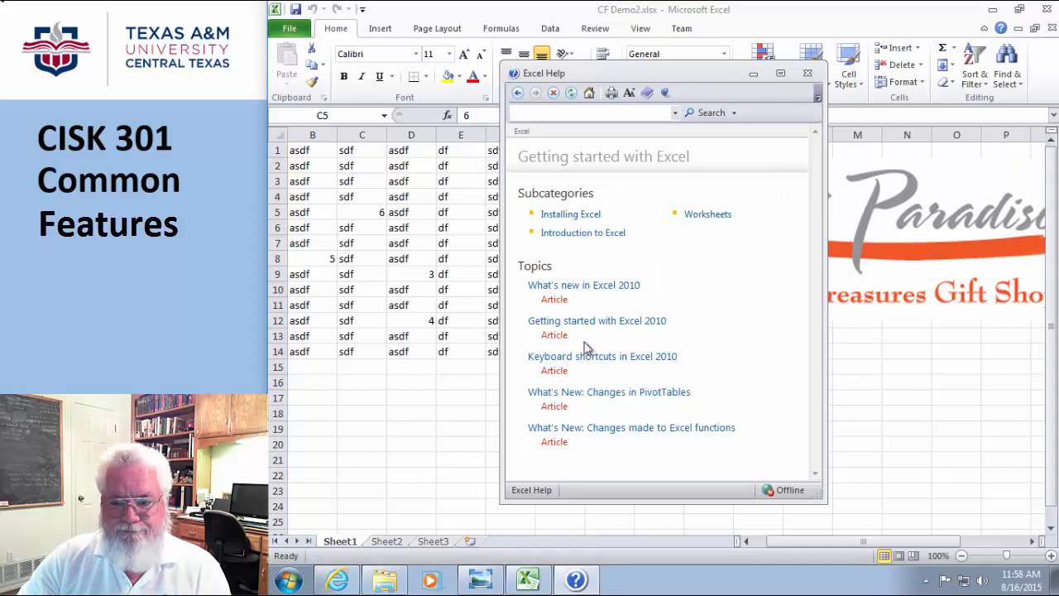
pyautogui.click(806, 75)
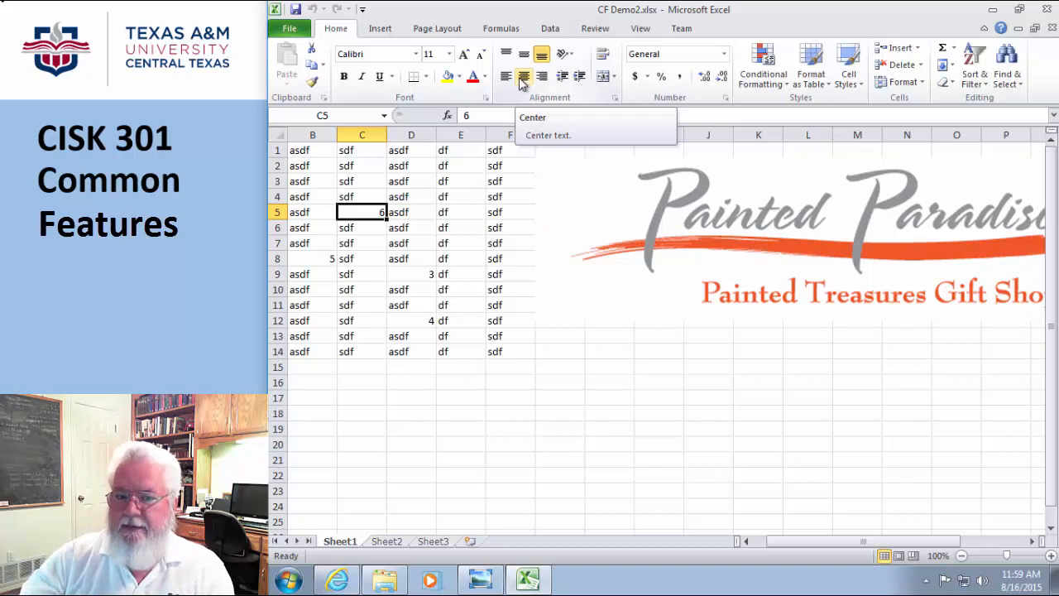
# Save the workbook as the PDF file CF Demo3.pdf in the Chapter CF folder and show that folder in Windows Explorer.
pyautogui.click(289, 30)
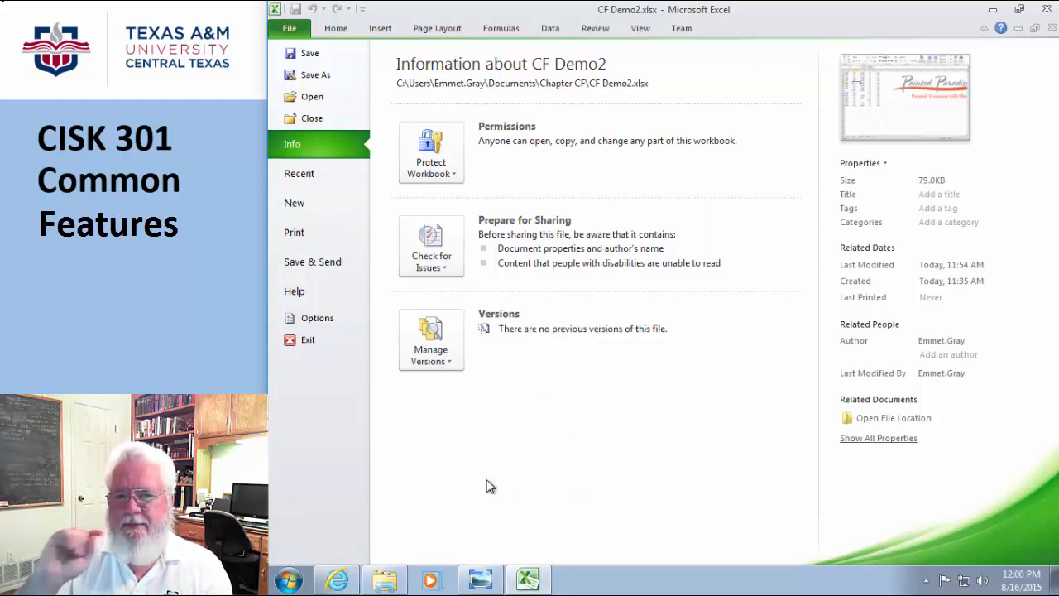
pyautogui.click(316, 76)
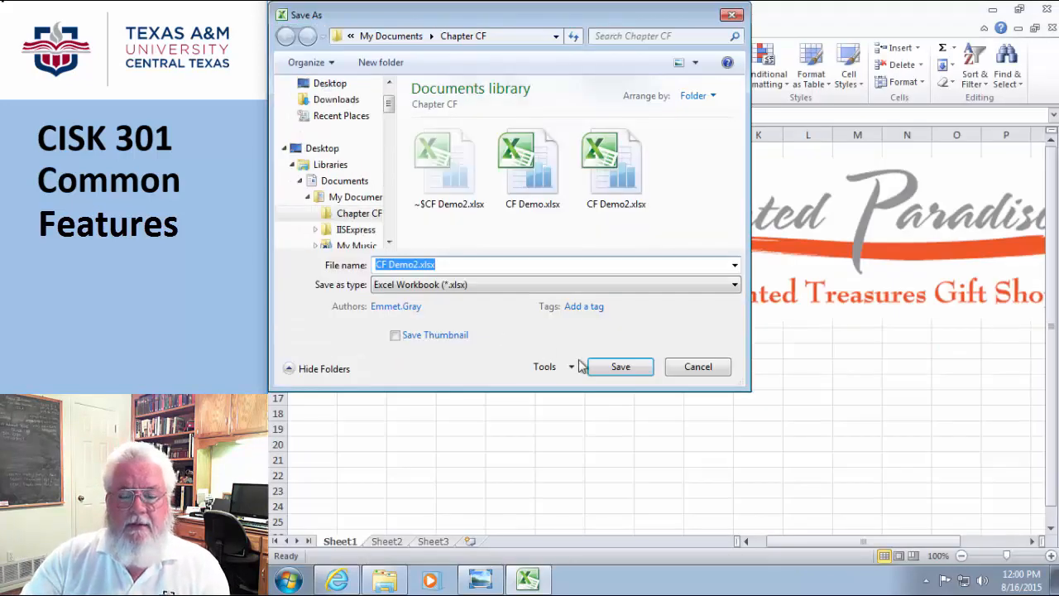
pyautogui.click(415, 264)
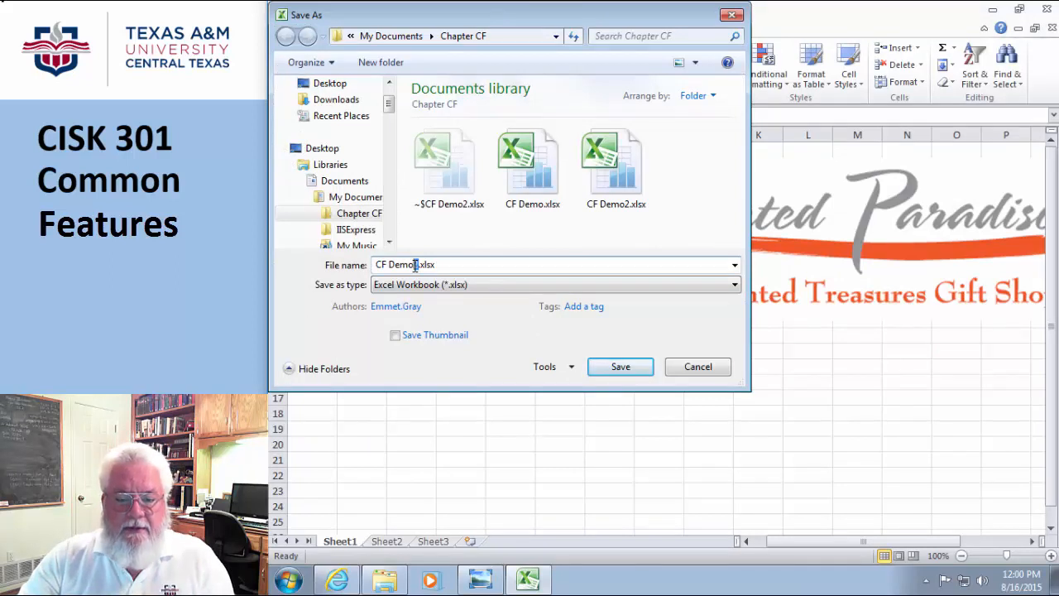
pyautogui.press('BackSpace')
pyautogui.write('3')
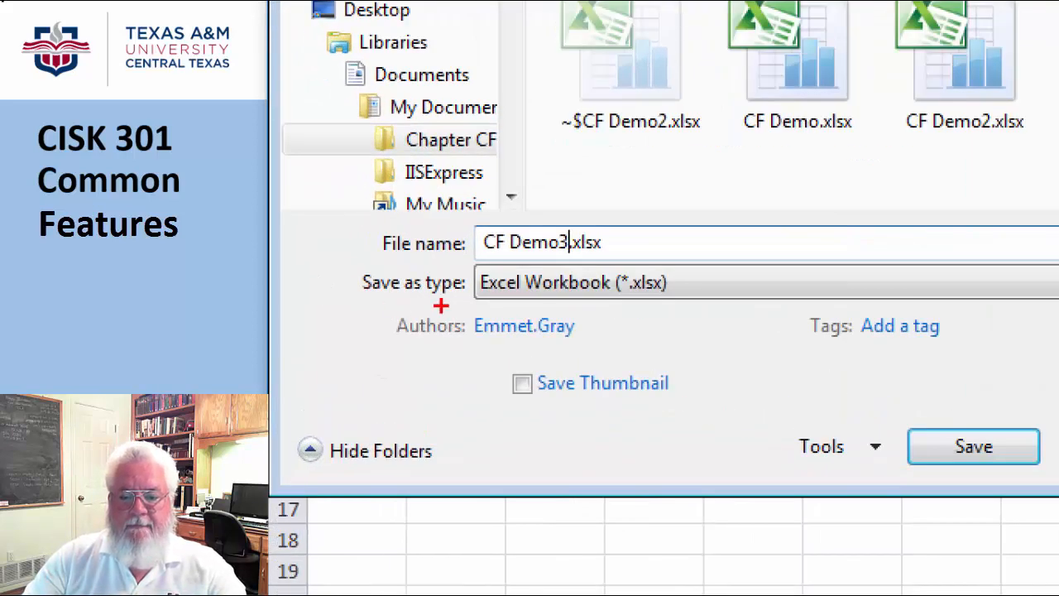
pyautogui.moveTo(493, 260)
pyautogui.mouseDown()
pyautogui.moveTo(463, 251)
pyautogui.moveTo(314, 286)
pyautogui.moveTo(536, 263)
pyautogui.moveTo(484, 245)
pyautogui.mouseUp()
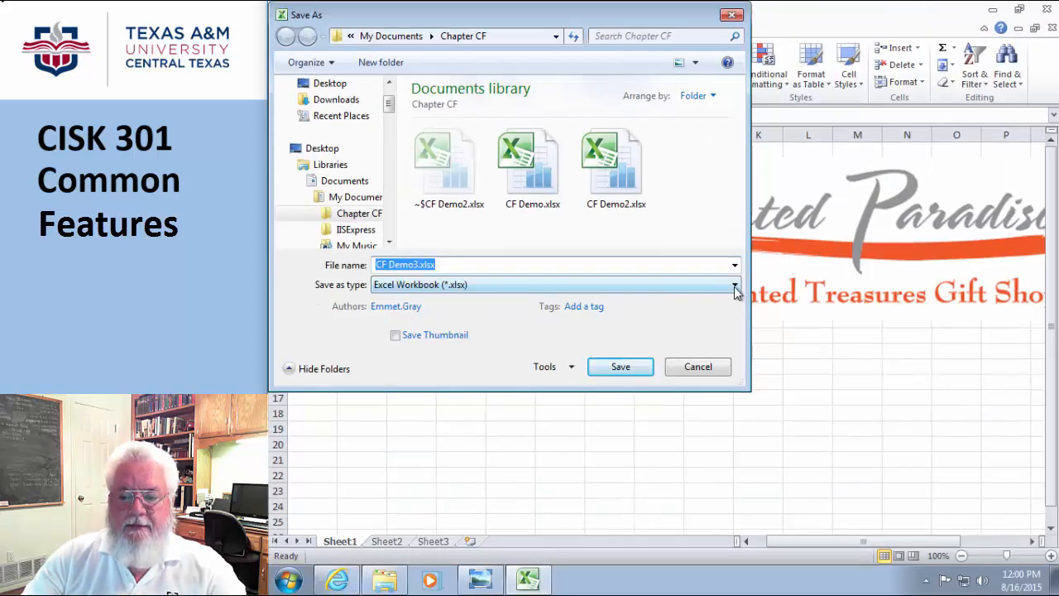
pyautogui.click(735, 286)
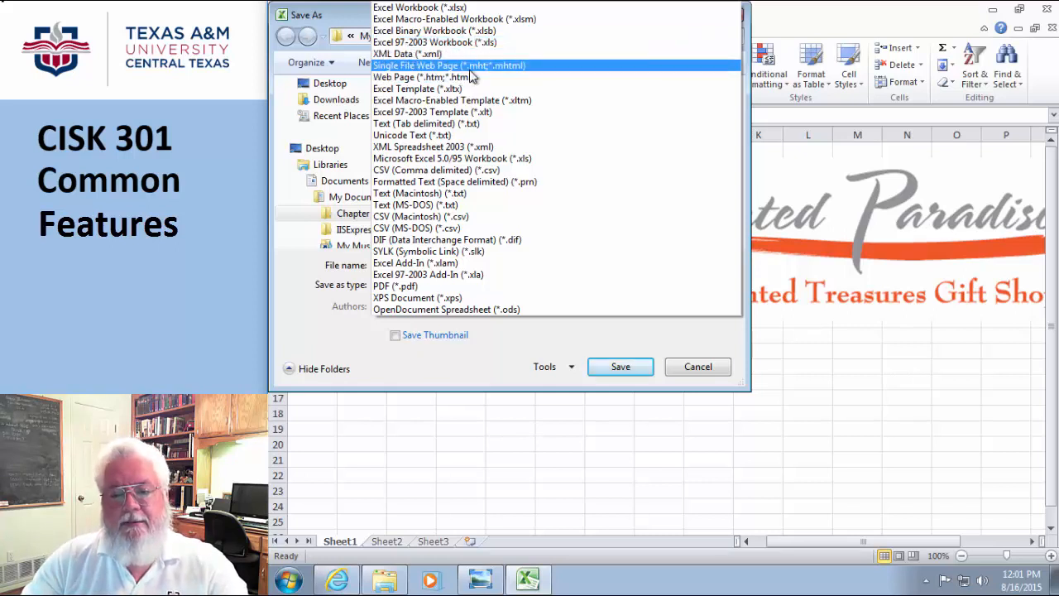
pyautogui.click(395, 286)
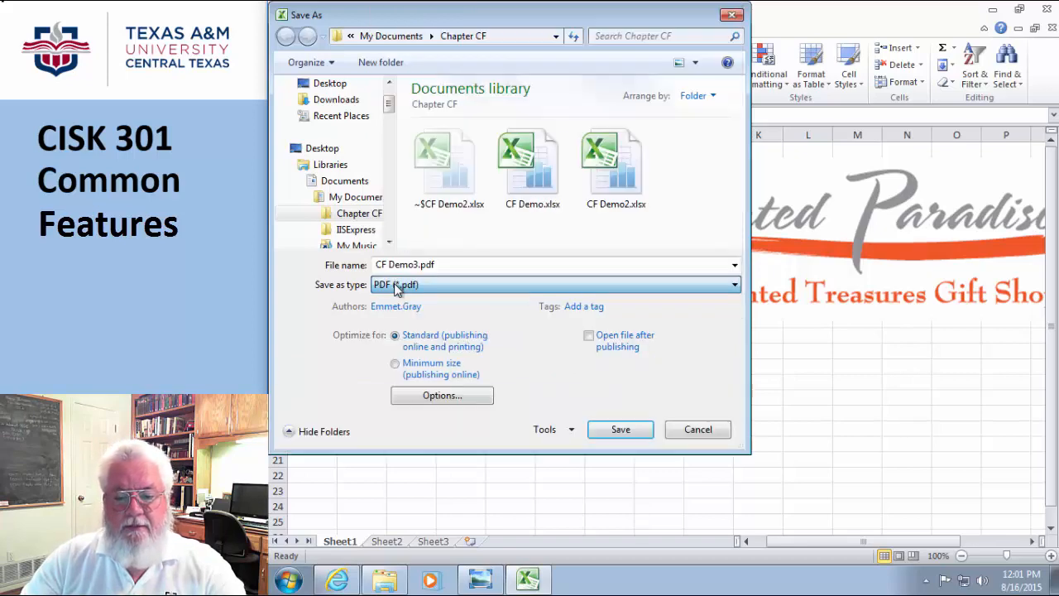
pyautogui.click(620, 430)
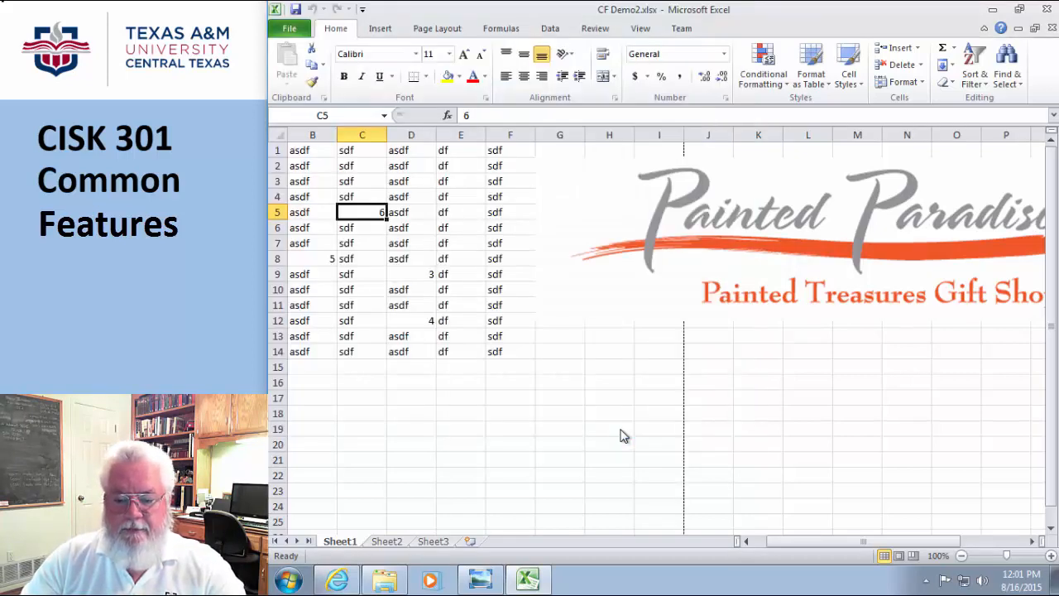
pyautogui.click(385, 582)
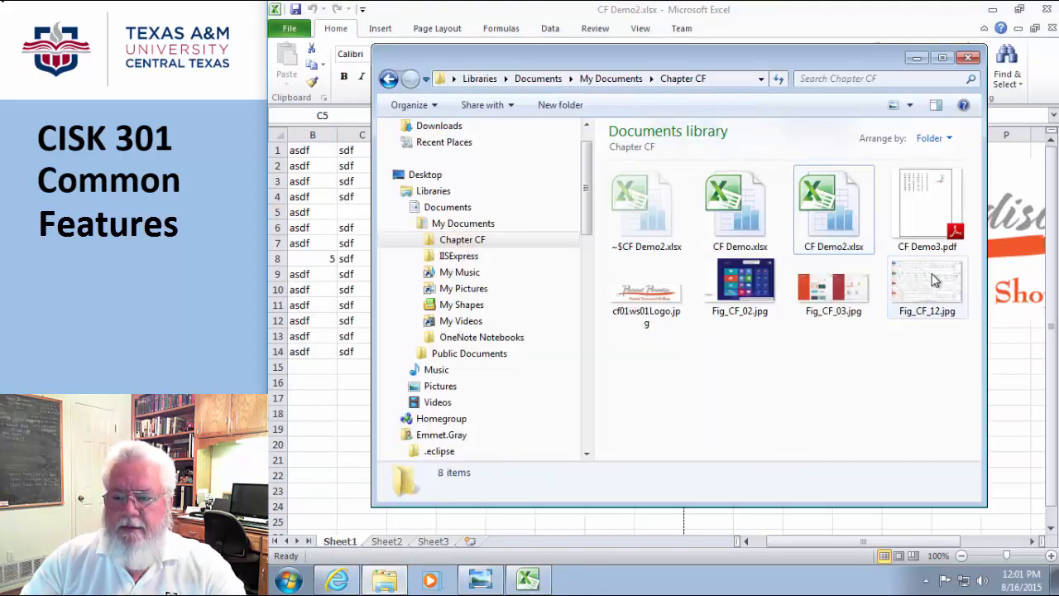
# Open CF Demo3.pdf from the Chapter CF folder to view the exported sheet, close it and put the folder window away.
pyautogui.doubleClick(931, 217)
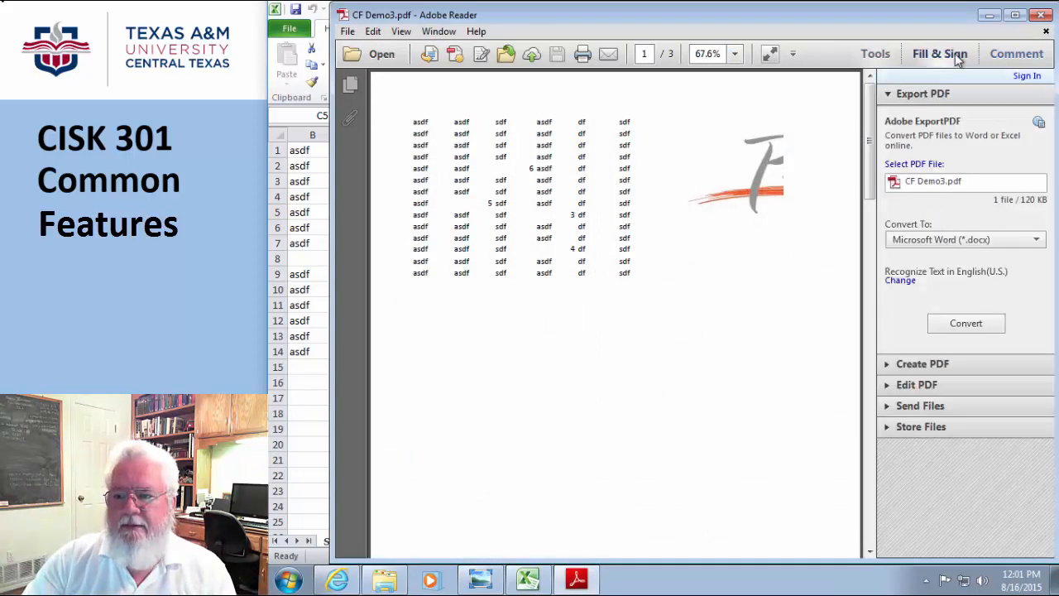
pyautogui.click(1040, 18)
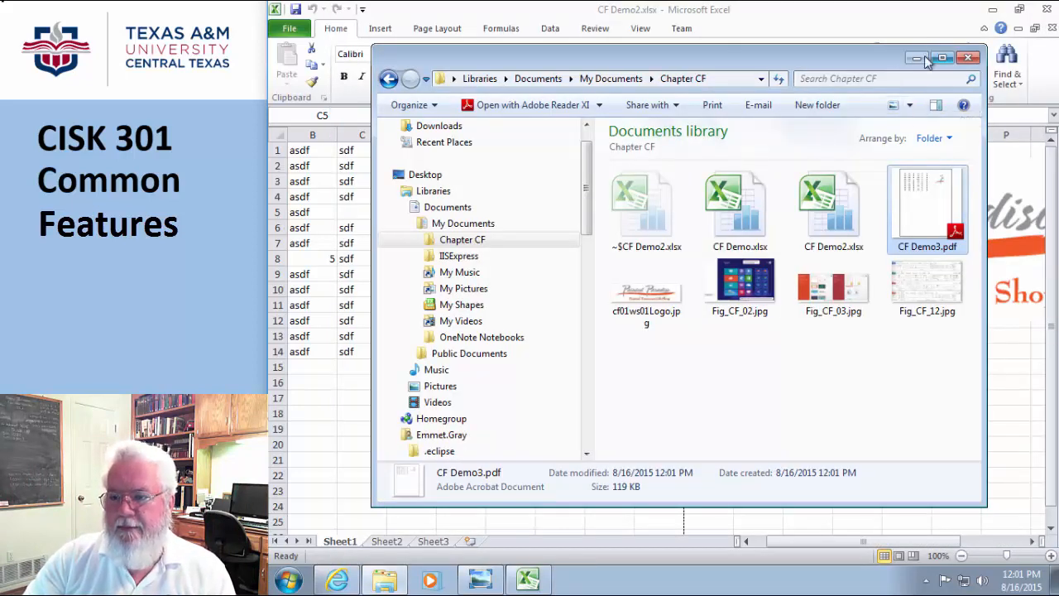
pyautogui.click(968, 57)
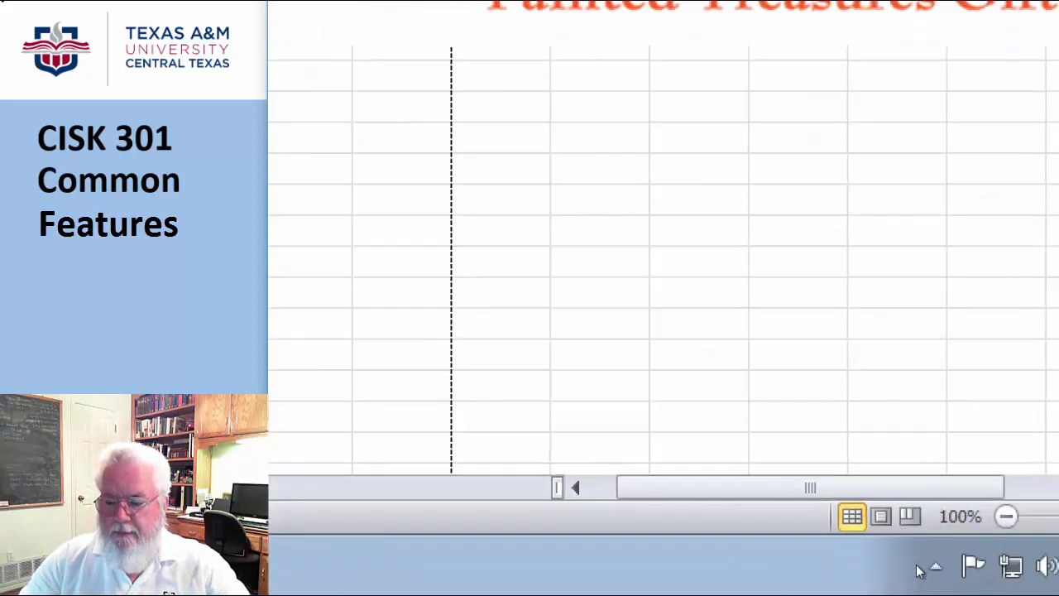
pyautogui.moveTo(942, 496)
pyautogui.mouseDown()
pyautogui.moveTo(887, 487)
pyautogui.moveTo(807, 529)
pyautogui.moveTo(959, 509)
pyautogui.moveTo(942, 496)
pyautogui.mouseUp()
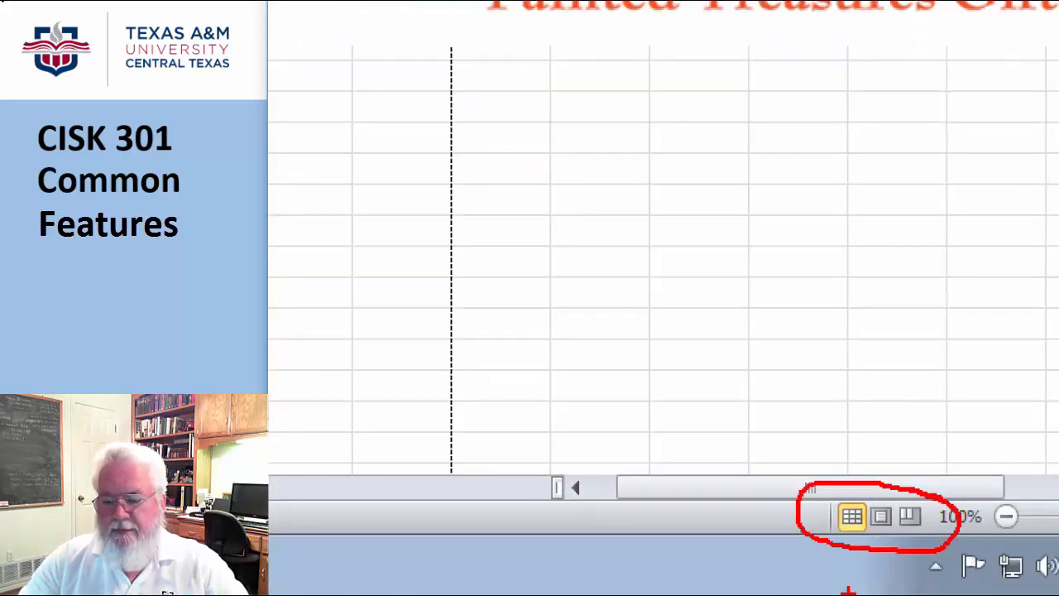
pyautogui.press('Escape')
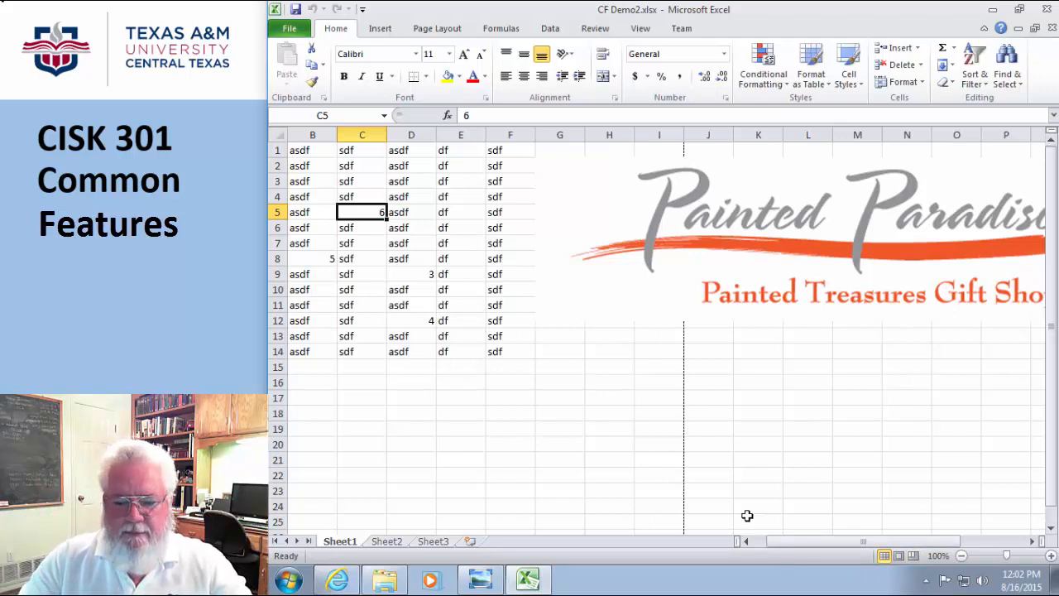
# Minimize the workbook window and switch to Microsoft Word 2010 with a new blank document.
pyautogui.click(992, 9)
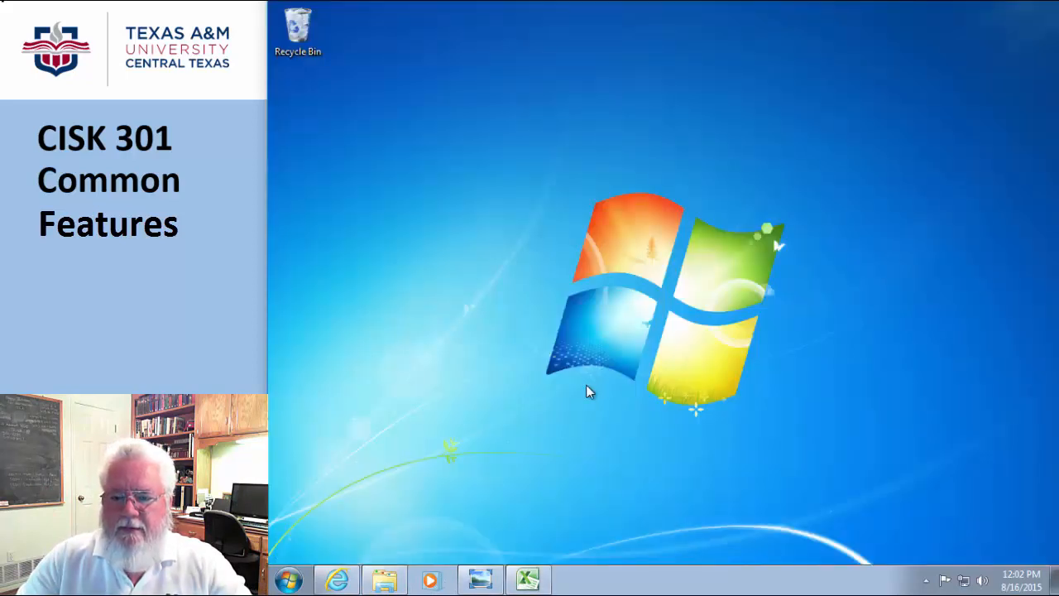
pyautogui.click(384, 579)
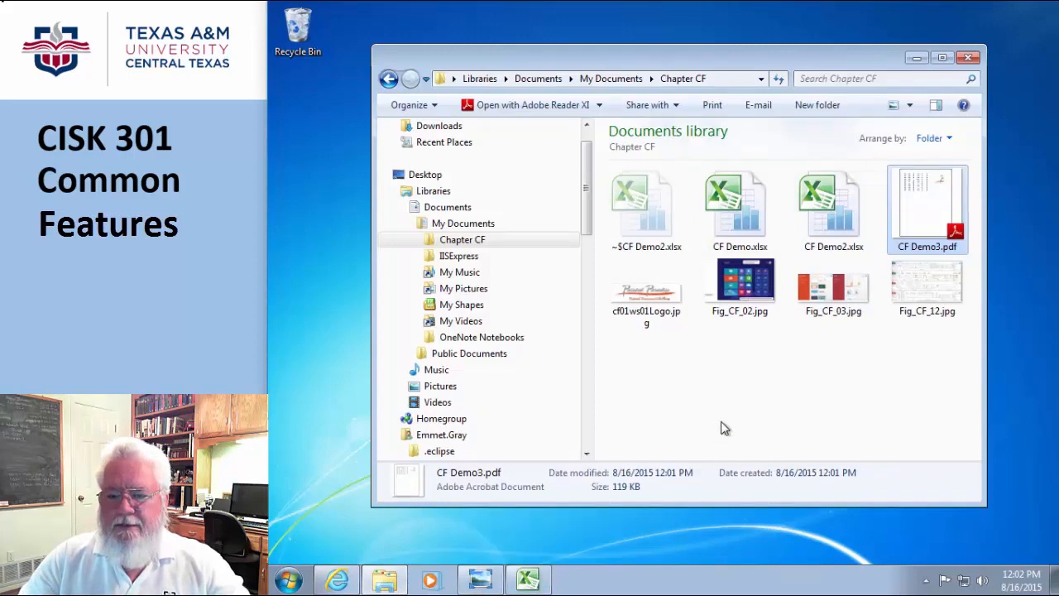
pyautogui.click(288, 579)
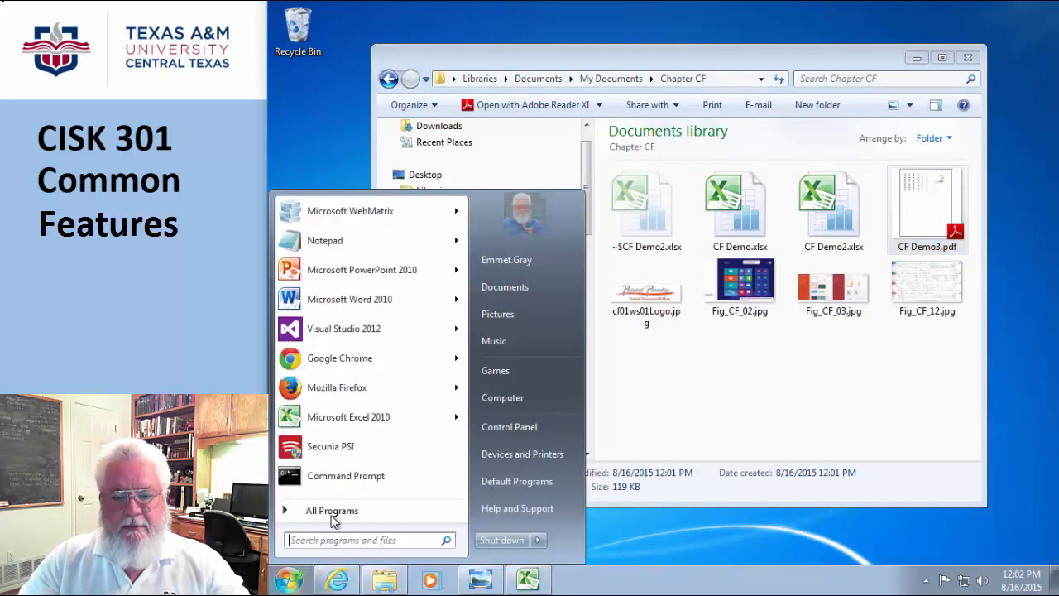
pyautogui.click(335, 304)
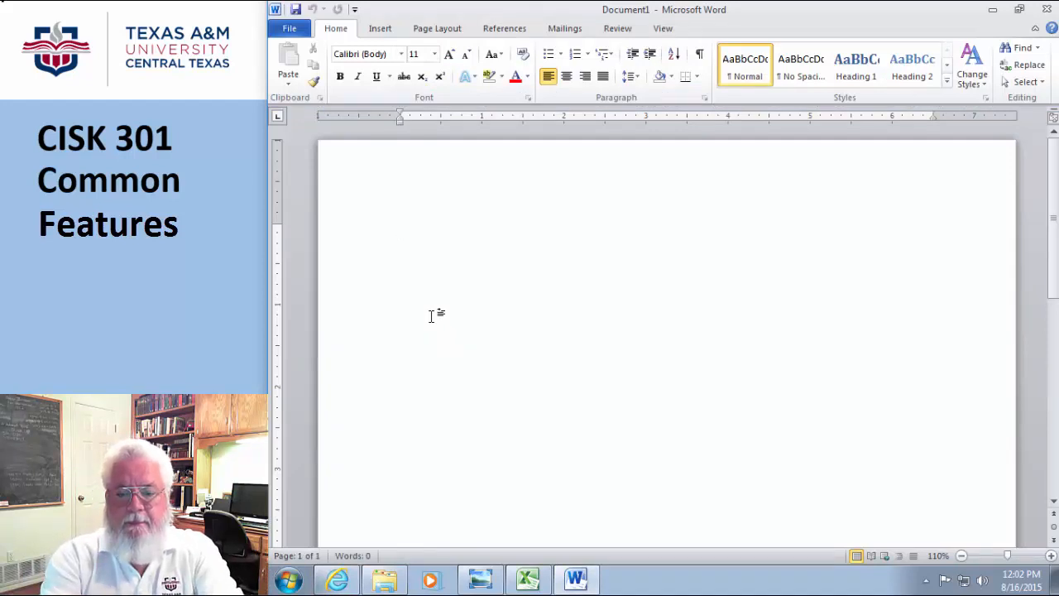
# Write "Mary had a little lamb" in the blank document and display it in Full Screen Reading view.
pyautogui.write('Mary')
pyautogui.press('BackSpace')
pyautogui.press('BackSpace')
pyautogui.write('ry had')
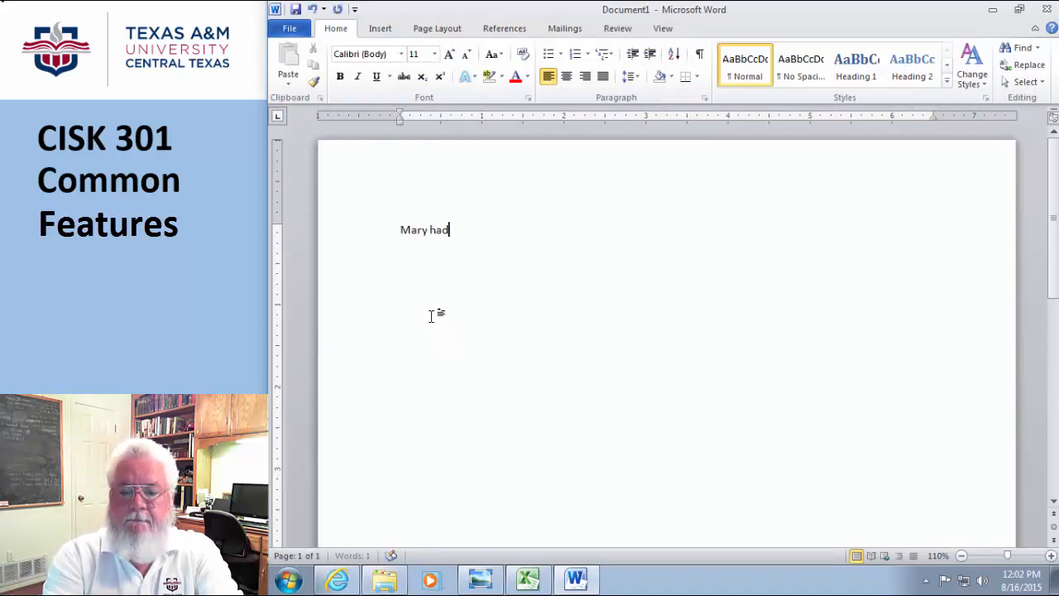
pyautogui.write(' a little lamb')
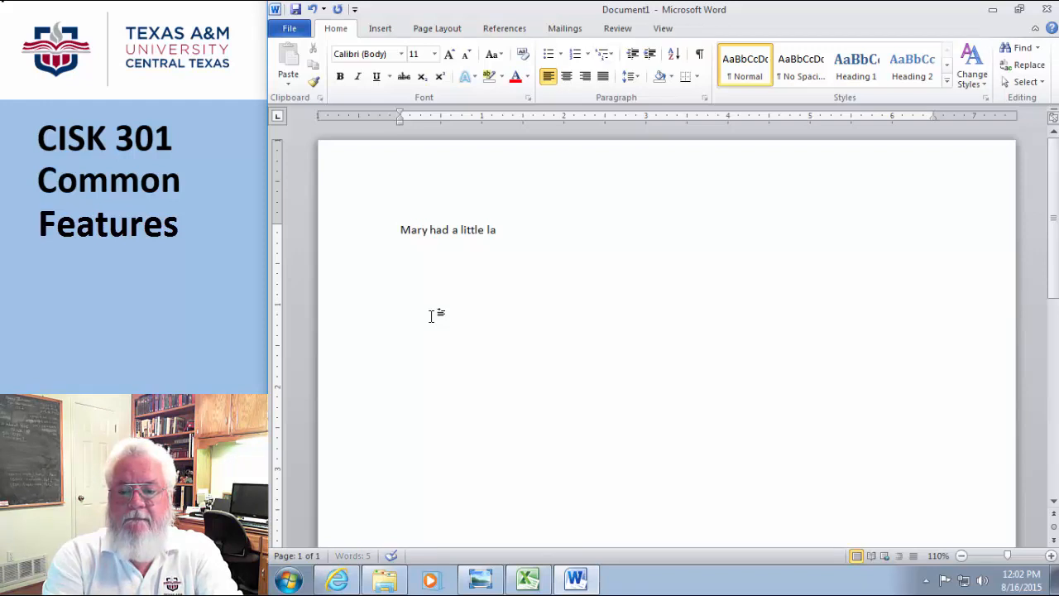
pyautogui.click(871, 556)
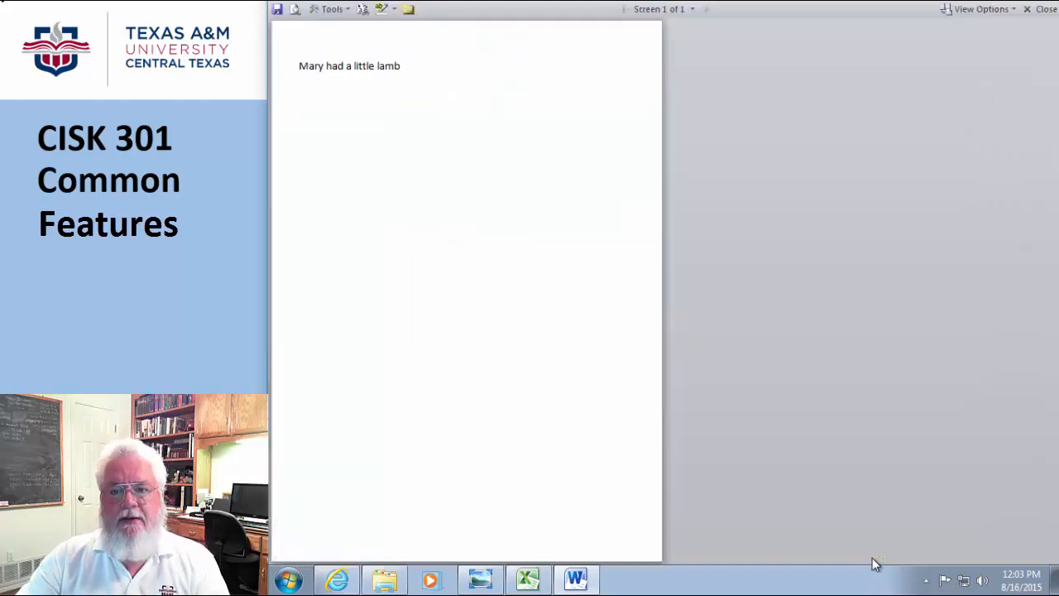